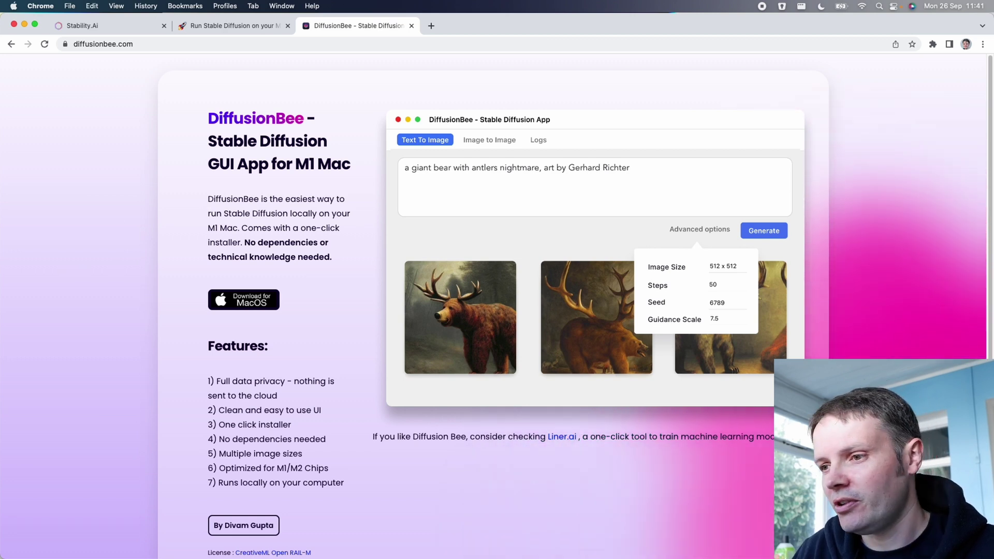
# Step: After reviewing the diffusionbee.com page, launch DiffusionBee from the Dock
pyautogui.click(405, 536)
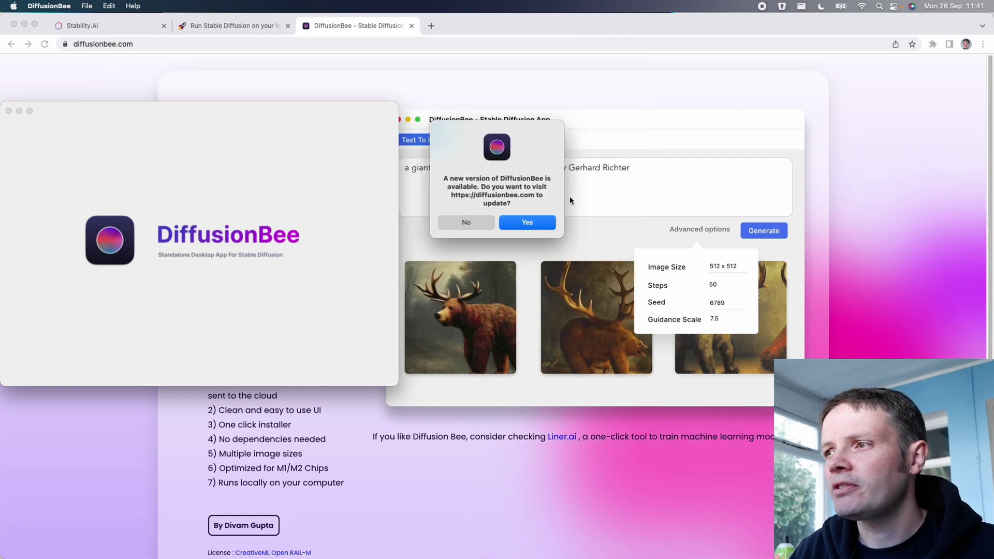
# Step: Minimise Chrome, centre the DiffusionBee window and accept the new-version notice
pyautogui.click(24, 25)
pyautogui.moveTo(172, 106); pyautogui.dragTo(359, 64)
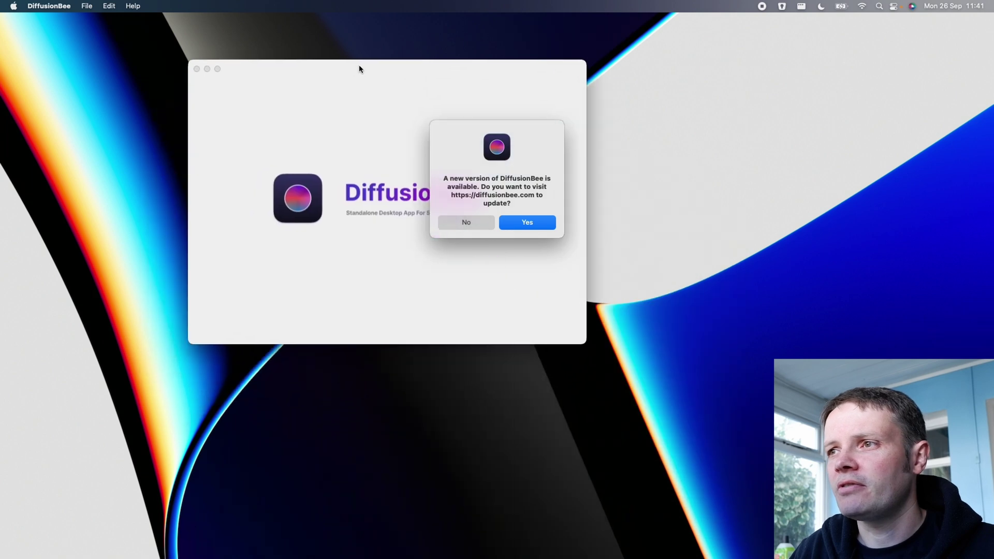
pyautogui.moveTo(439, 130); pyautogui.dragTo(384, 150)
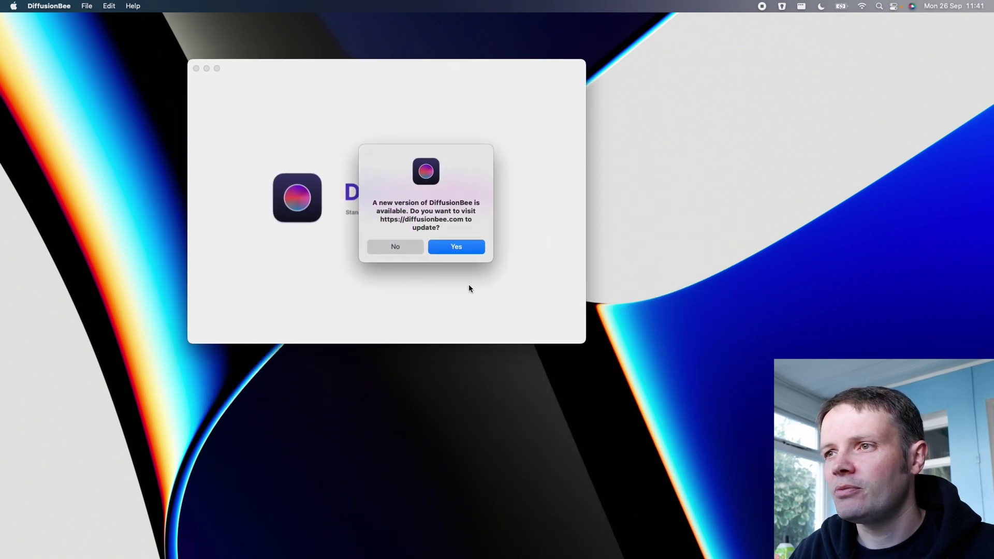
pyautogui.click(461, 248)
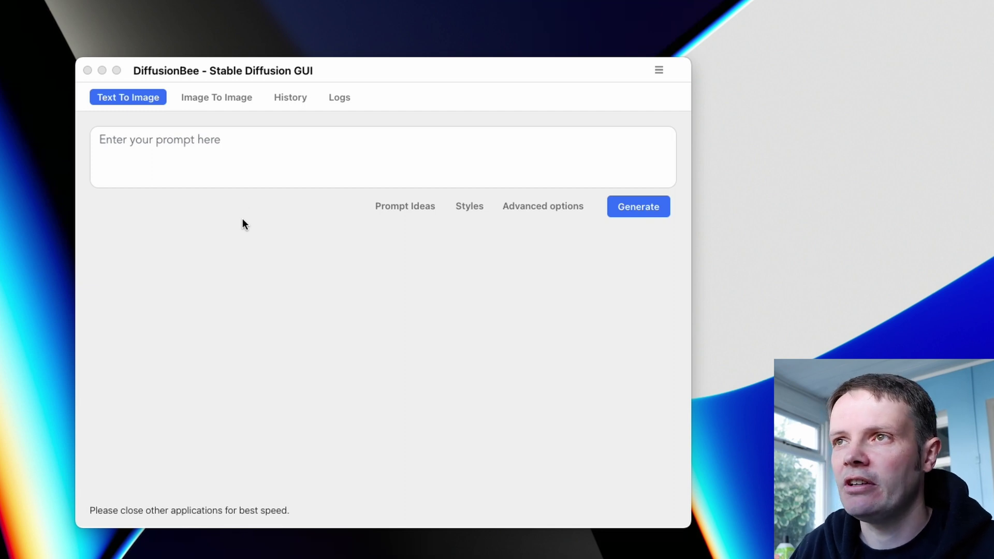
# Step: Enter the prompt 'A photograph of an Astronaut riding a cat' and generate an image
pyautogui.click(247, 145)
pyautogui.click(268, 141)
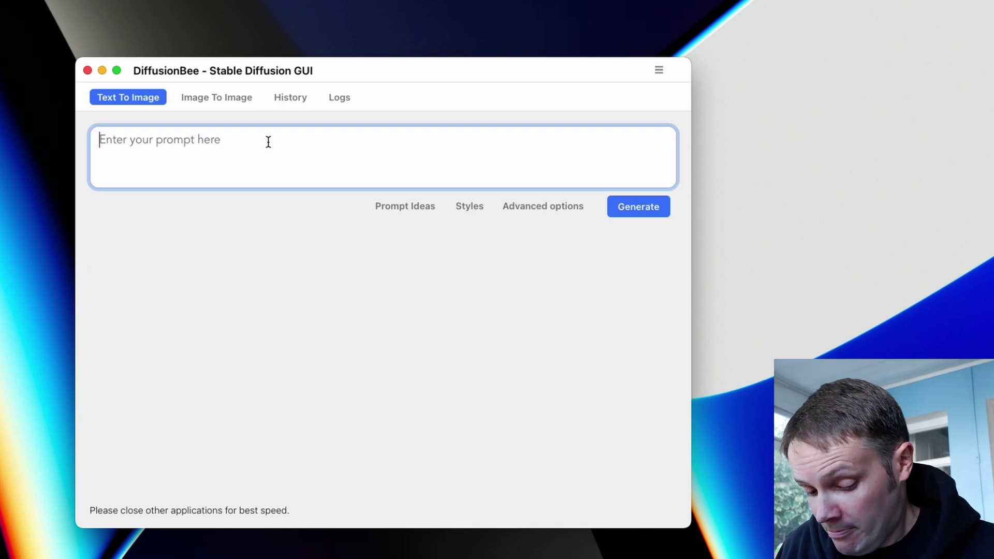
pyautogui.write('A')
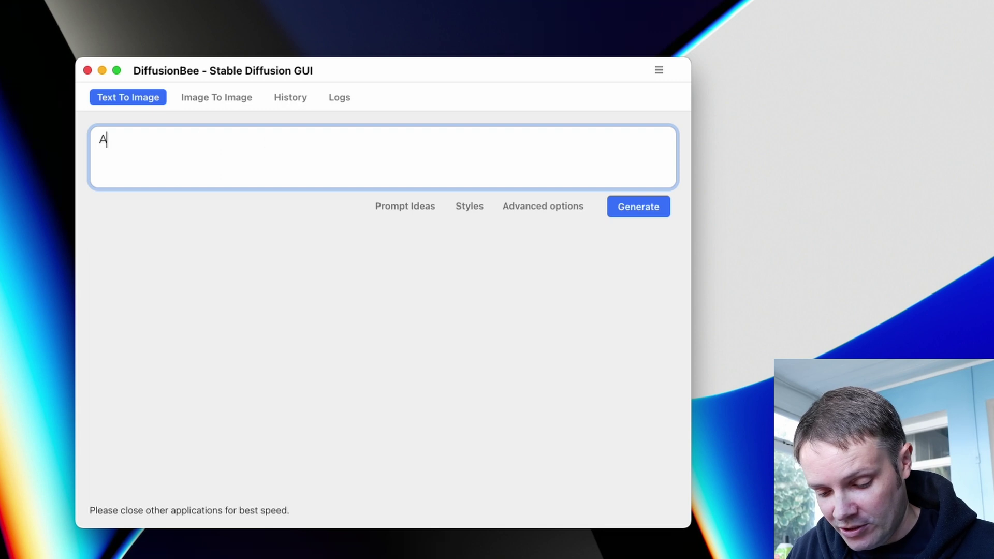
pyautogui.write('stronaut')
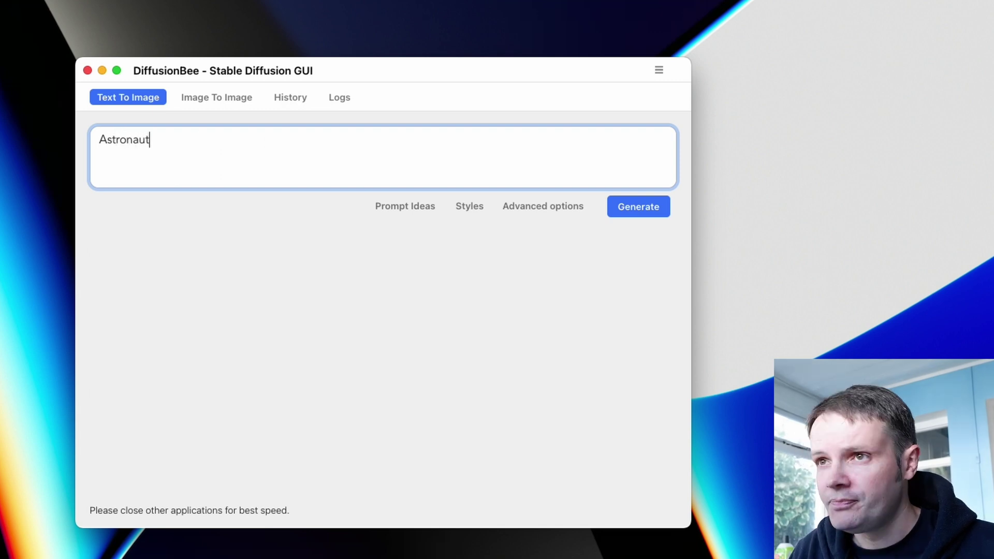
pyautogui.write(' rid')
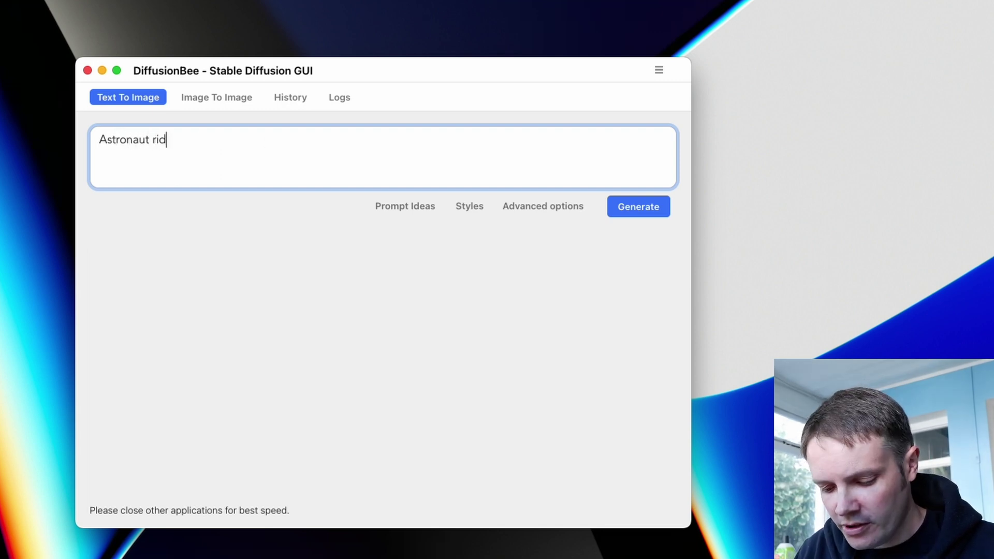
pyautogui.write('ing')
pyautogui.click(99, 139)
pyautogui.write('A p')
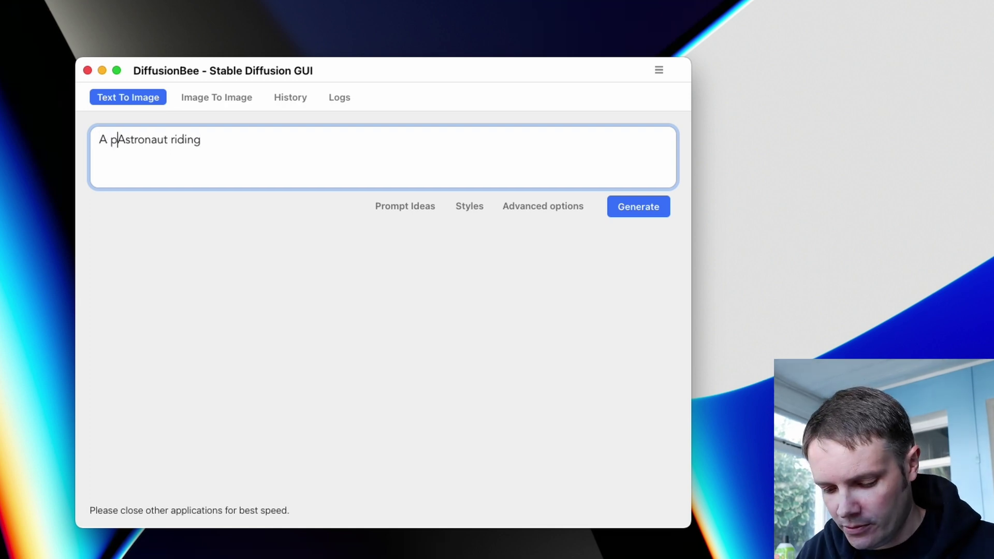
pyautogui.write('hotograph o')
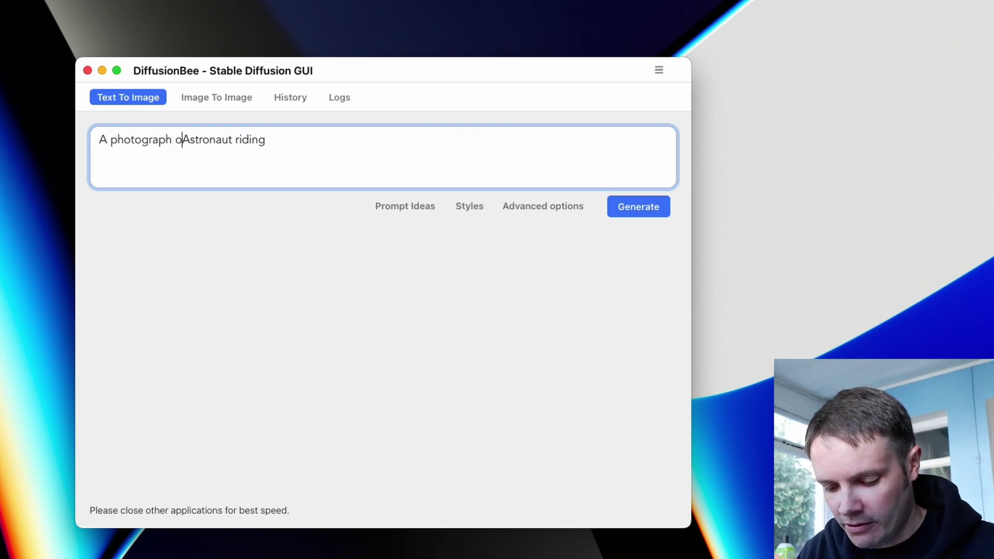
pyautogui.write('f an')
pyautogui.click(289, 140)
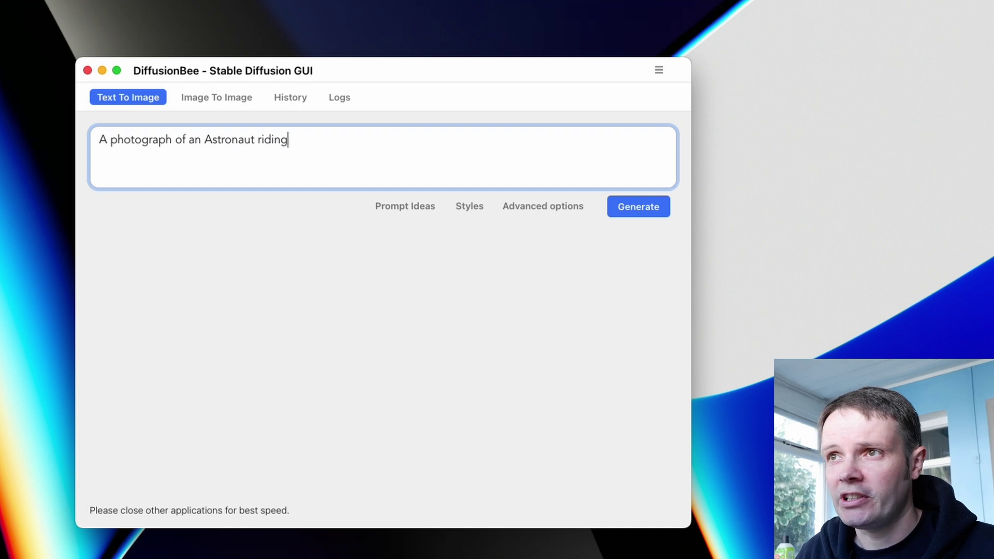
pyautogui.write('a cat')
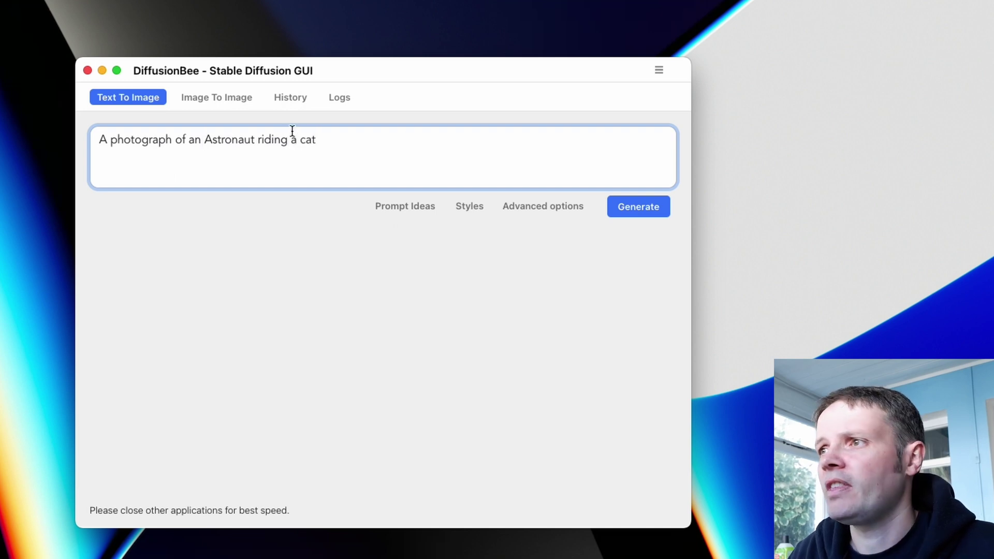
pyautogui.click(635, 205)
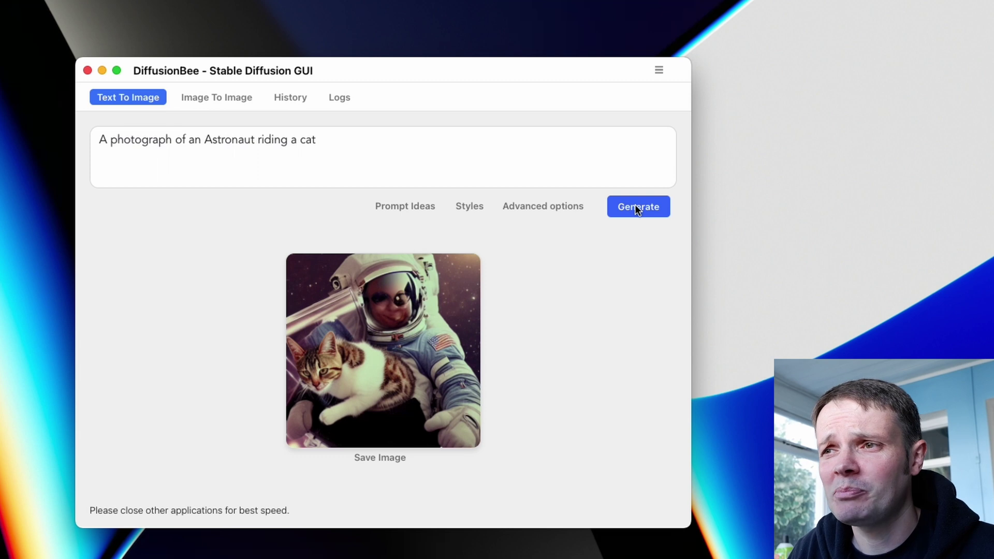
# Step: Insert 'giant' before 'cat', set Num Images to 4 in Advanced options, and generate
pyautogui.click(300, 139)
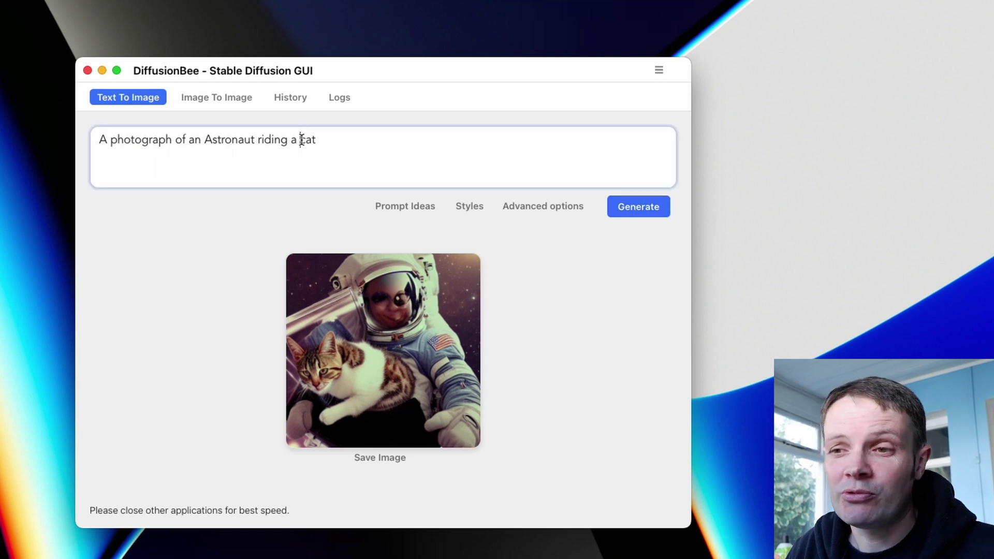
pyautogui.write('giant')
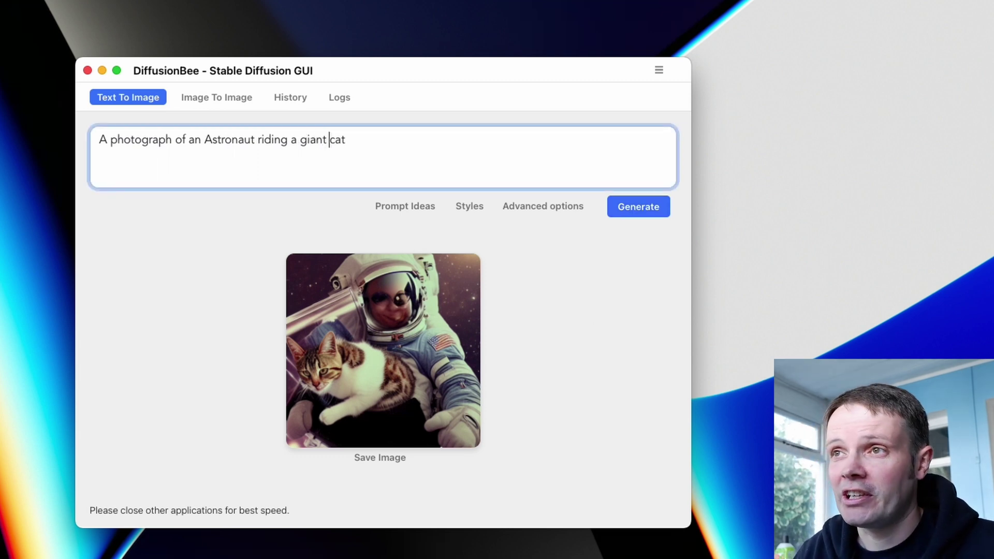
pyautogui.click(561, 208)
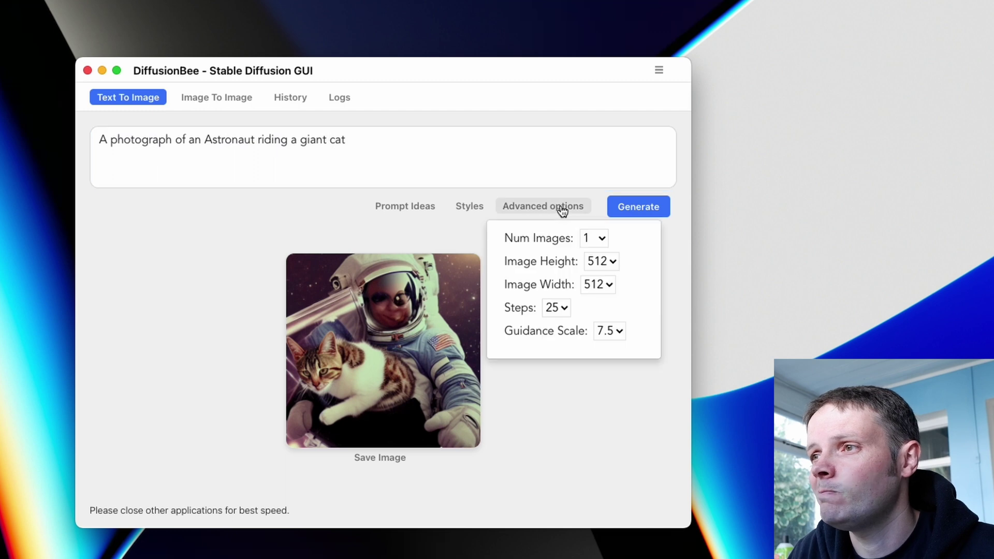
pyautogui.click(601, 243)
pyautogui.click(598, 291)
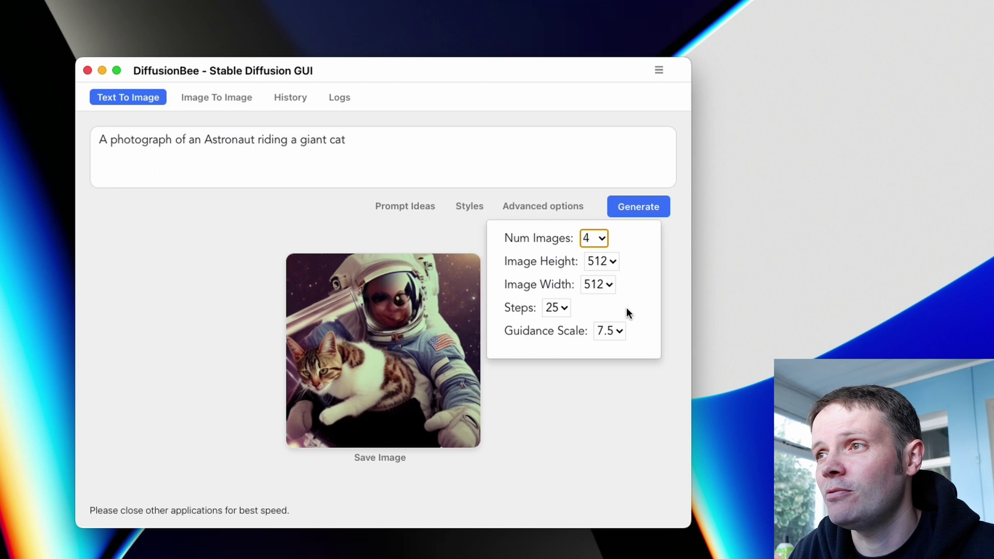
pyautogui.click(650, 209)
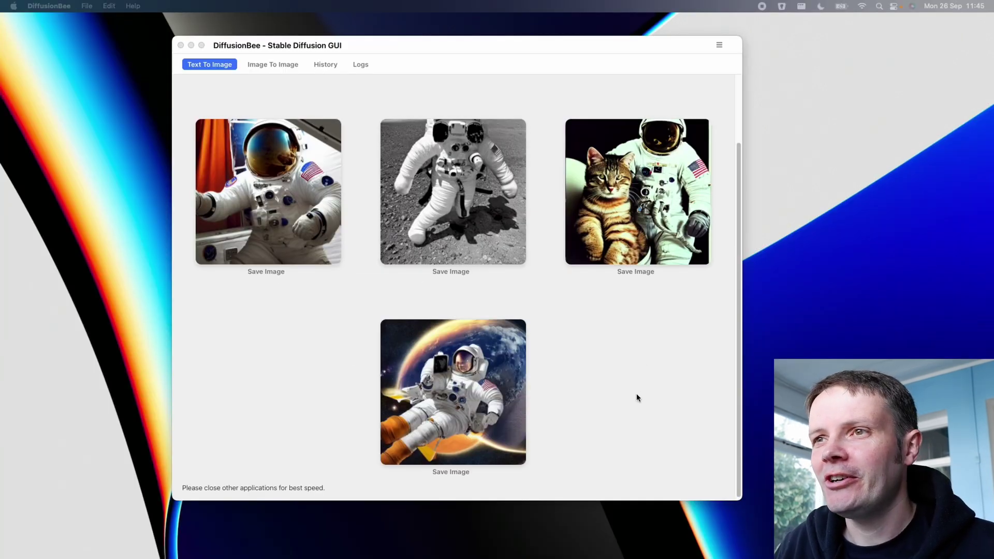
pyautogui.scroll(3, 638, 396)
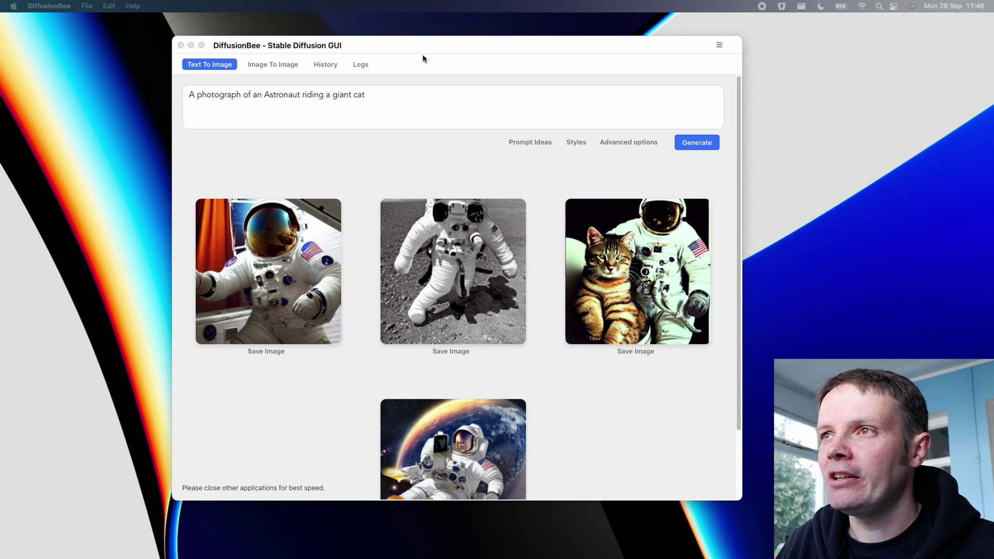
pyautogui.moveTo(423, 55); pyautogui.dragTo(418, 34)
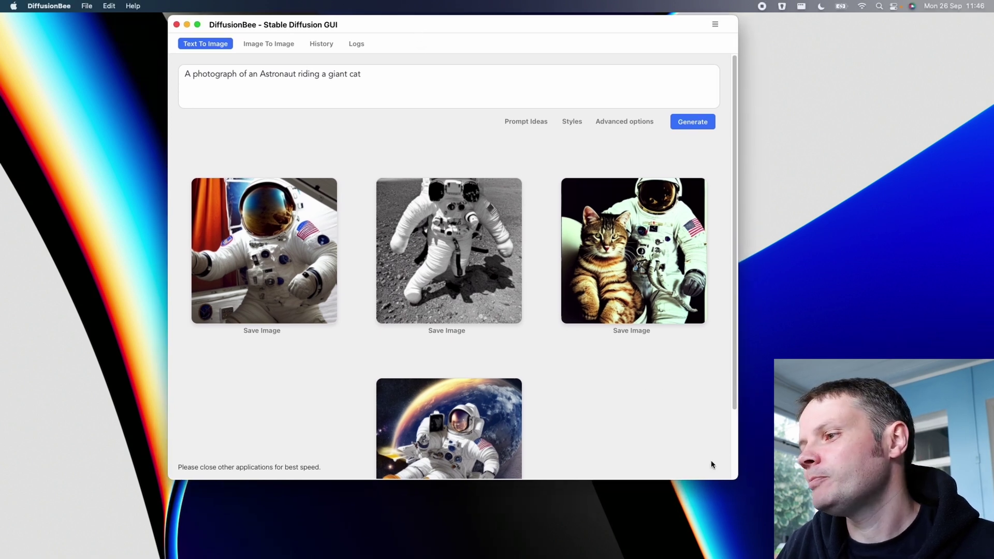
# Step: Enlarge the window to show all four images, then switch to the Image To Image tab
pyautogui.moveTo(734, 480); pyautogui.dragTo(741, 547)
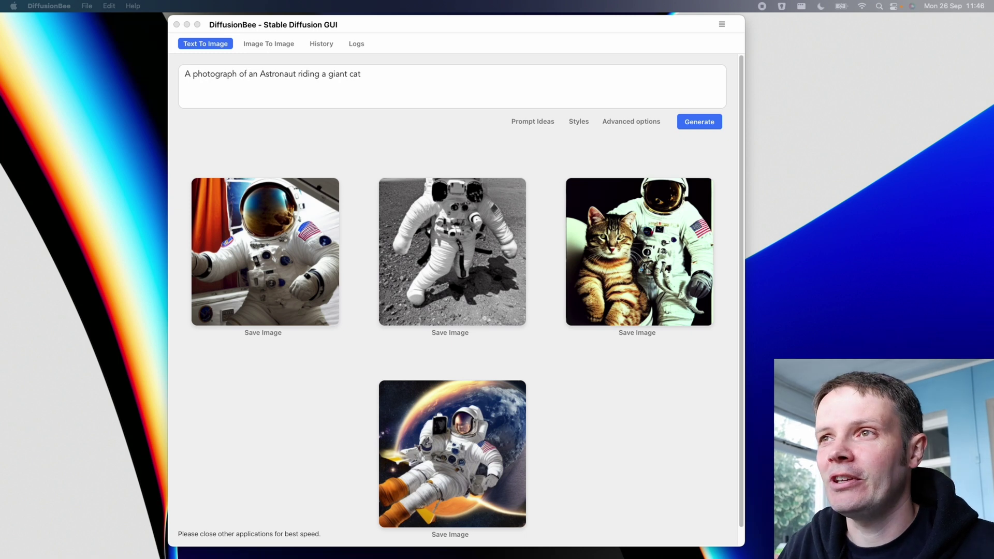
pyautogui.click(401, 78)
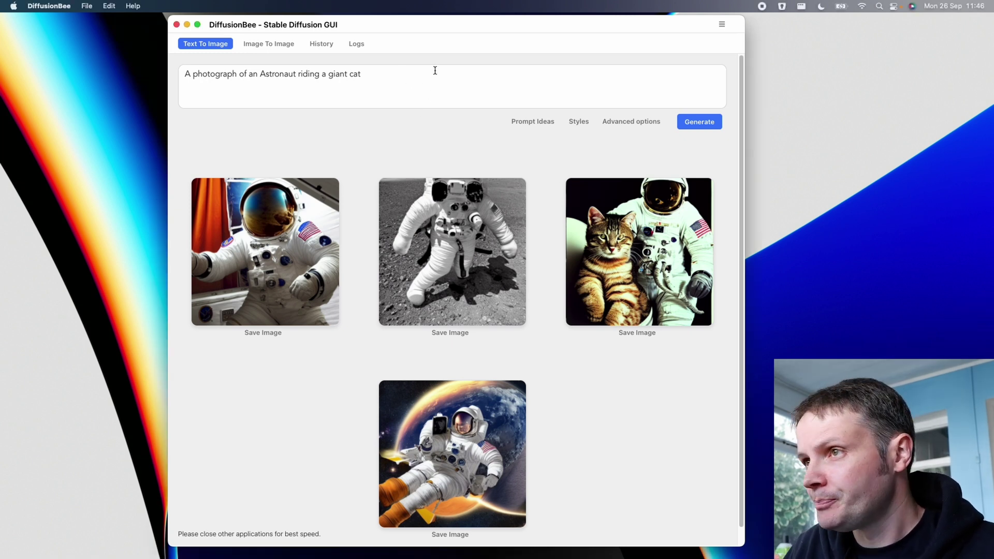
pyautogui.click(267, 43)
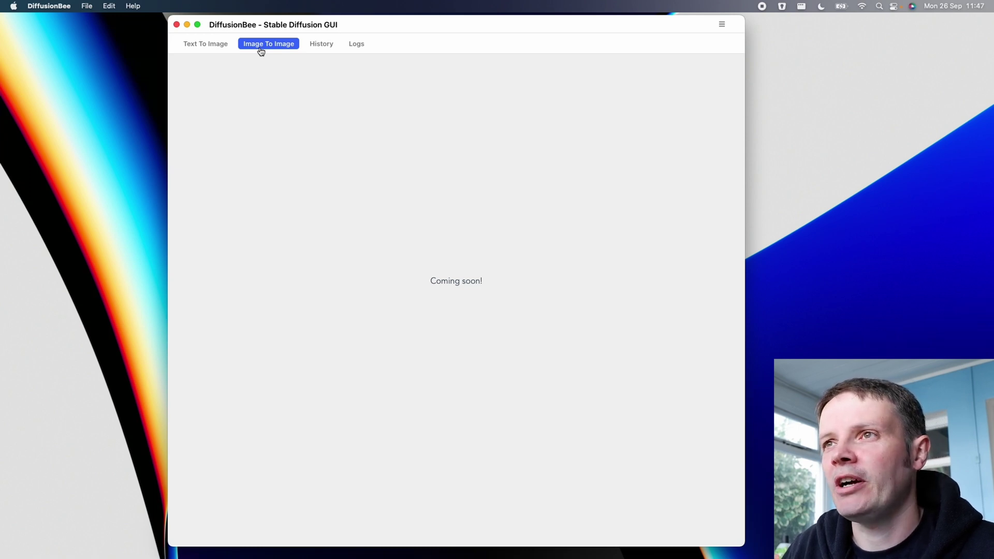
pyautogui.click(329, 45)
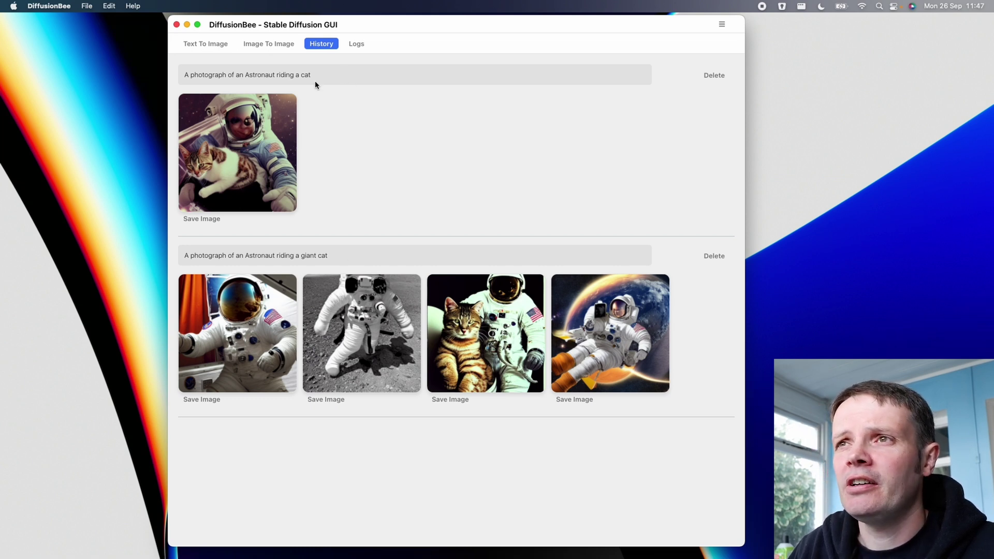
# Step: Back in Text To Image, rewrite the prompt as 'A photograph of an astronaut driving a tesla'
pyautogui.click(205, 45)
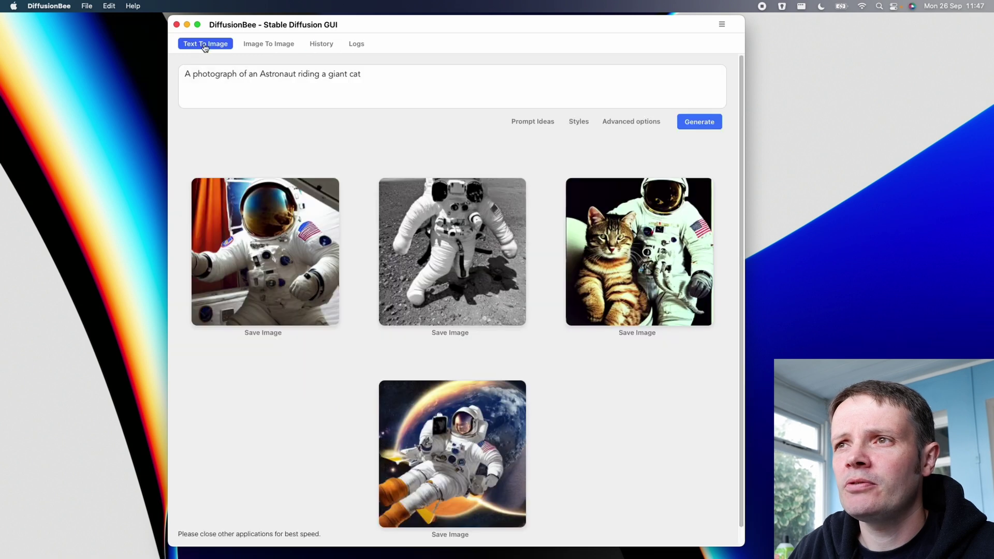
pyautogui.moveTo(365, 74); pyautogui.dragTo(239, 74)
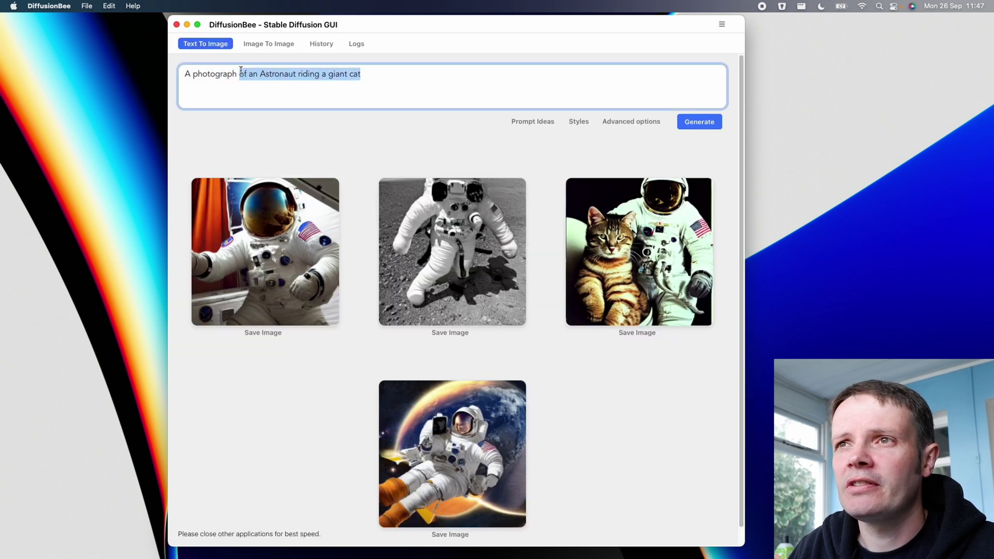
pyautogui.press('Right')
pyautogui.write(',')
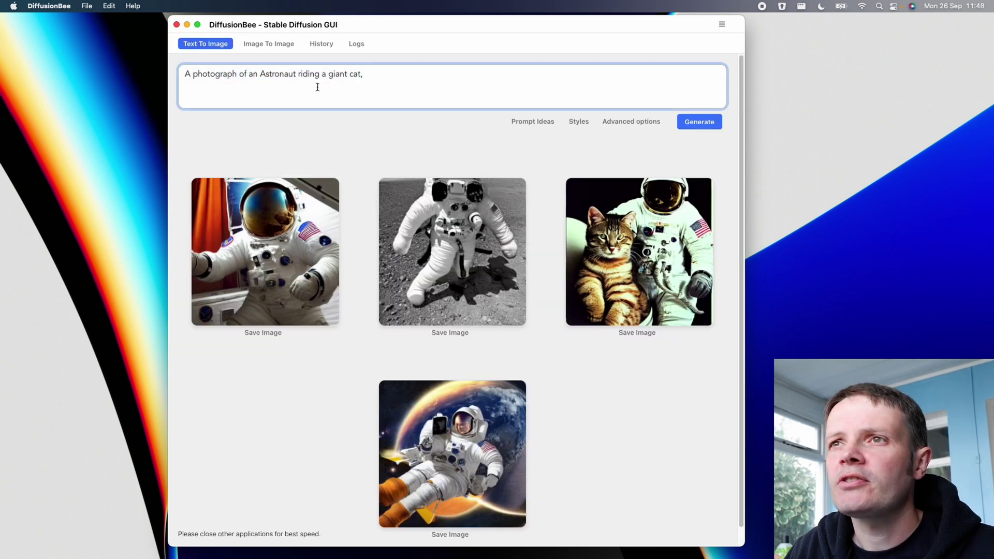
pyautogui.click(266, 74)
pyautogui.press('BackSpace')
pyautogui.write('a')
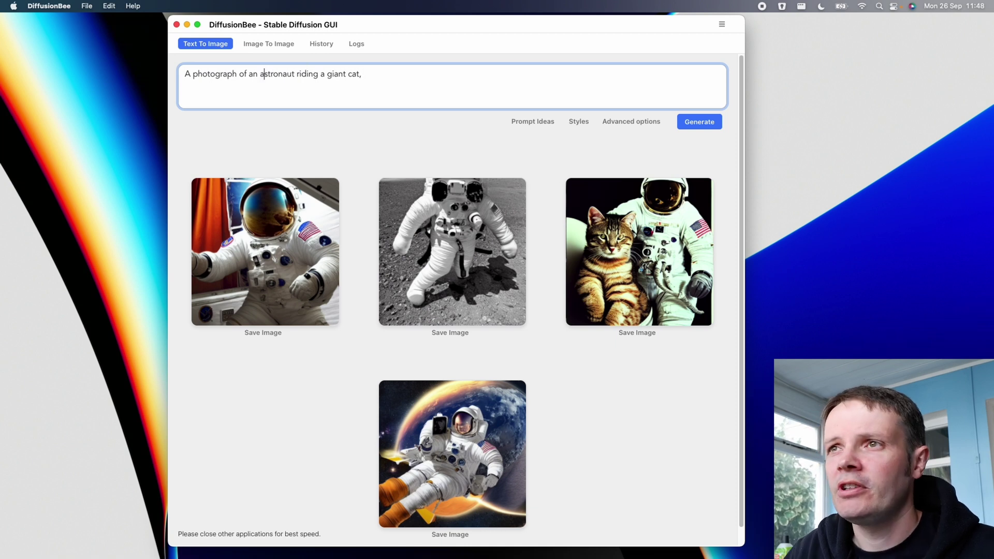
pyautogui.moveTo(297, 74); pyautogui.dragTo(397, 74)
pyautogui.press('BackSpace')
pyautogui.write('driving a tesl')
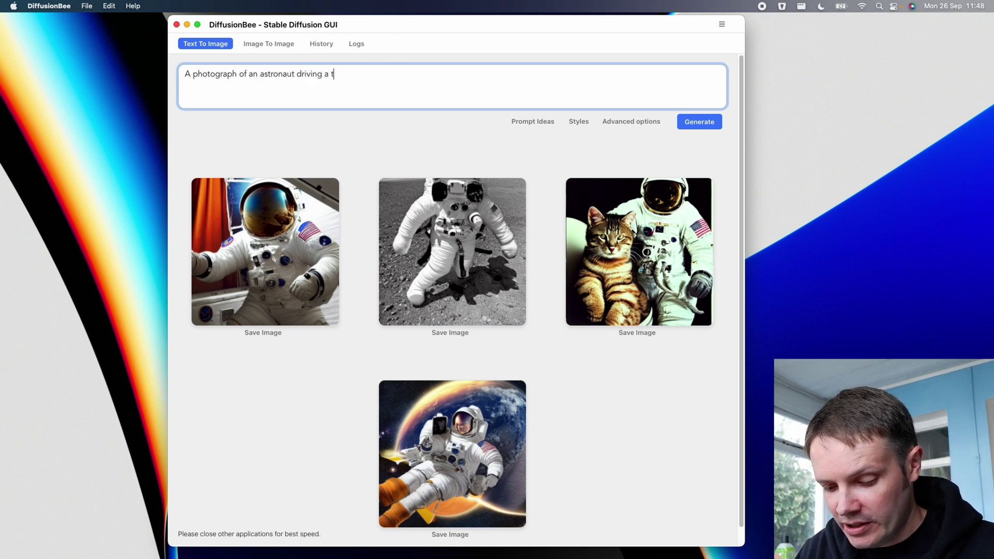
# Step: Generate four images and scroll through the astronaut-driving-a-tesla results
pyautogui.click(713, 125)
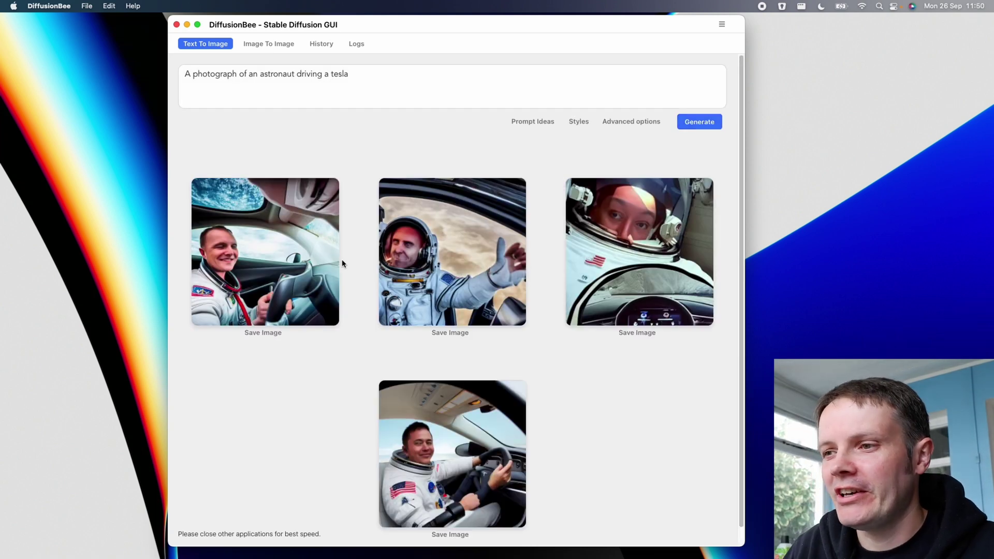
pyautogui.scroll(-2, 314, 371)
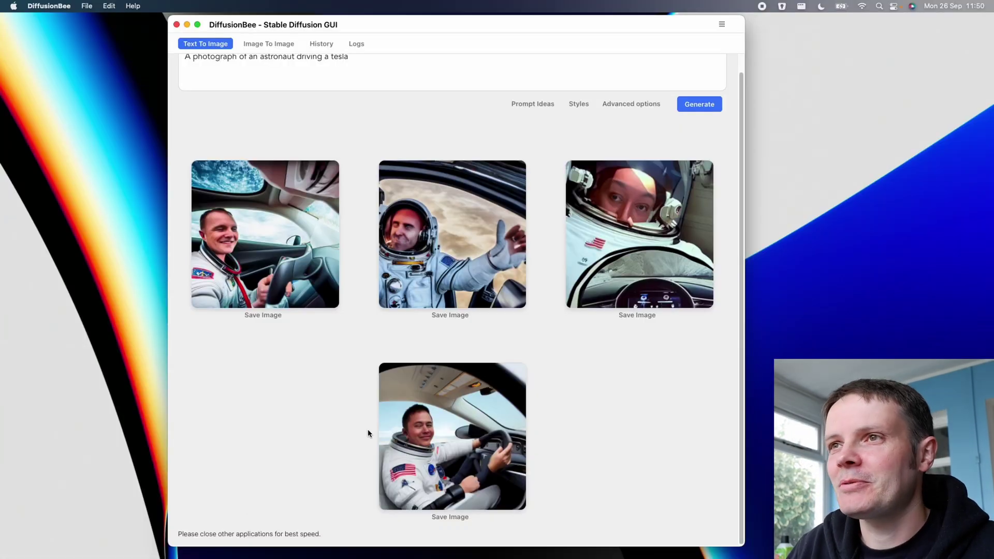
pyautogui.scroll(2, 306, 392)
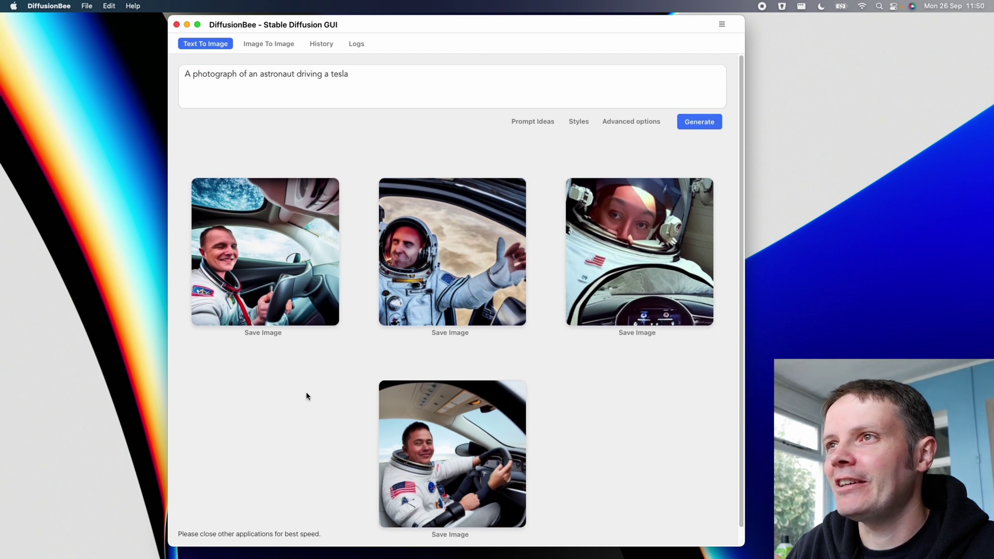
pyautogui.moveTo(169, 16); pyautogui.dragTo(179, 118)
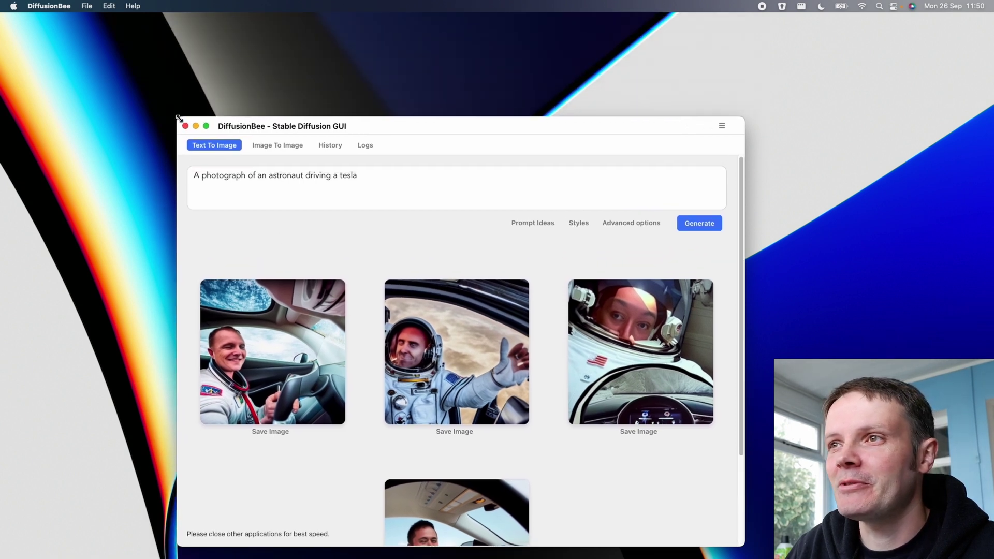
# Step: Enlarge the window and check Advanced options: height 512, 25 steps, guidance scale 7.5
pyautogui.moveTo(401, 129); pyautogui.dragTo(406, 50)
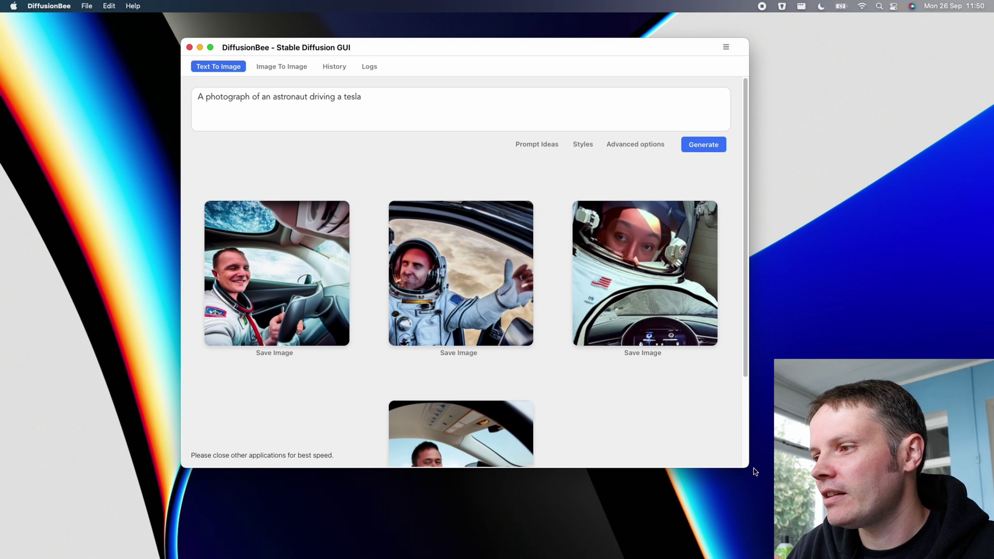
pyautogui.moveTo(755, 471); pyautogui.dragTo(751, 497)
pyautogui.click(628, 147)
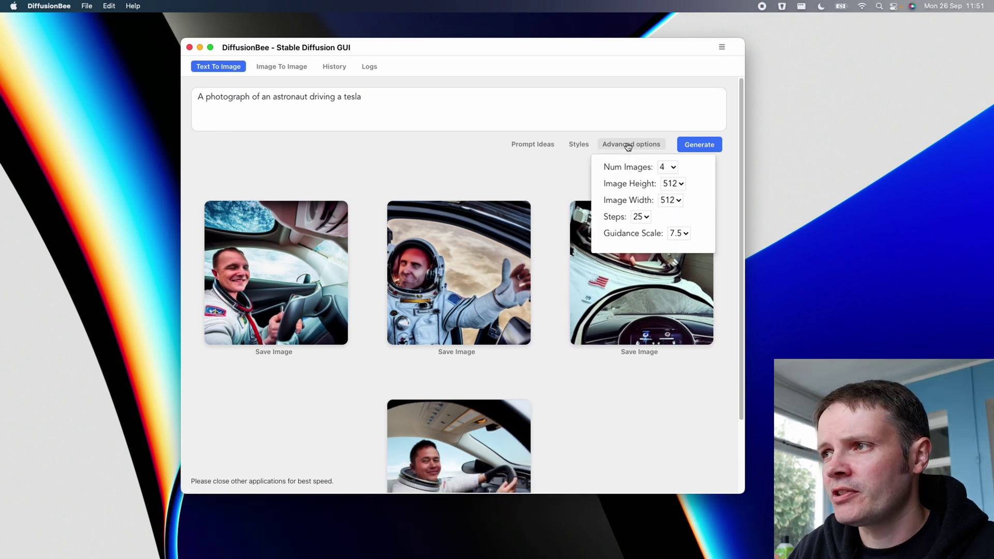
pyautogui.click(682, 182)
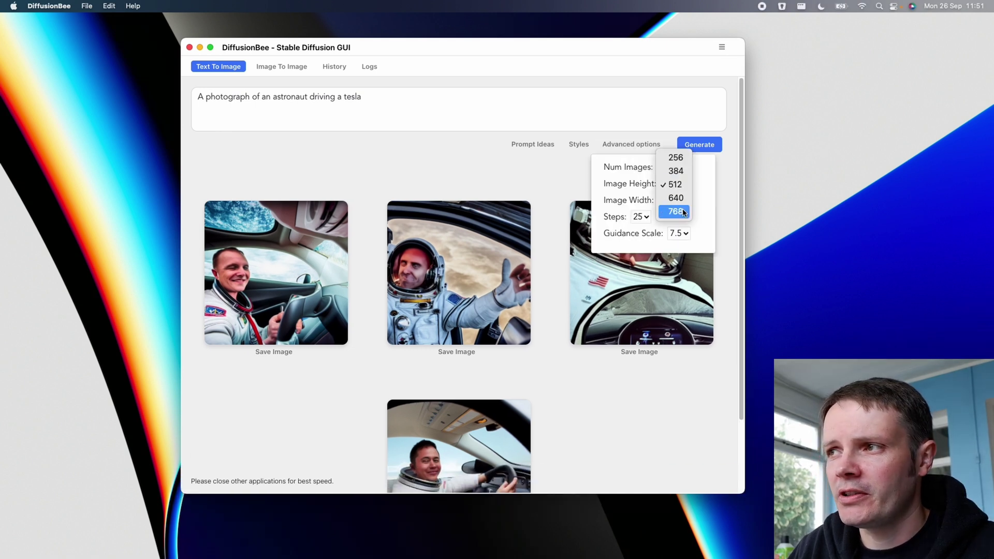
pyautogui.click(538, 175)
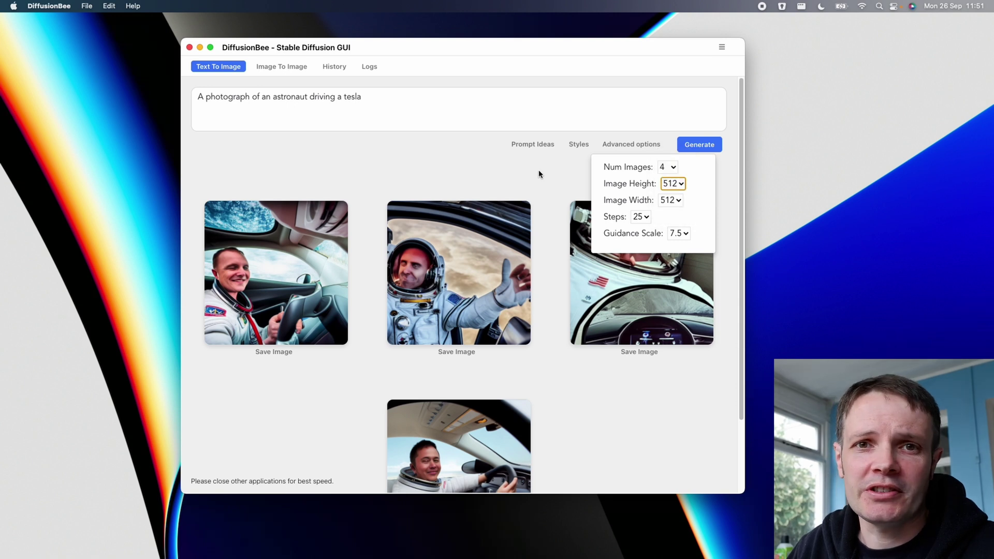
pyautogui.click(642, 217)
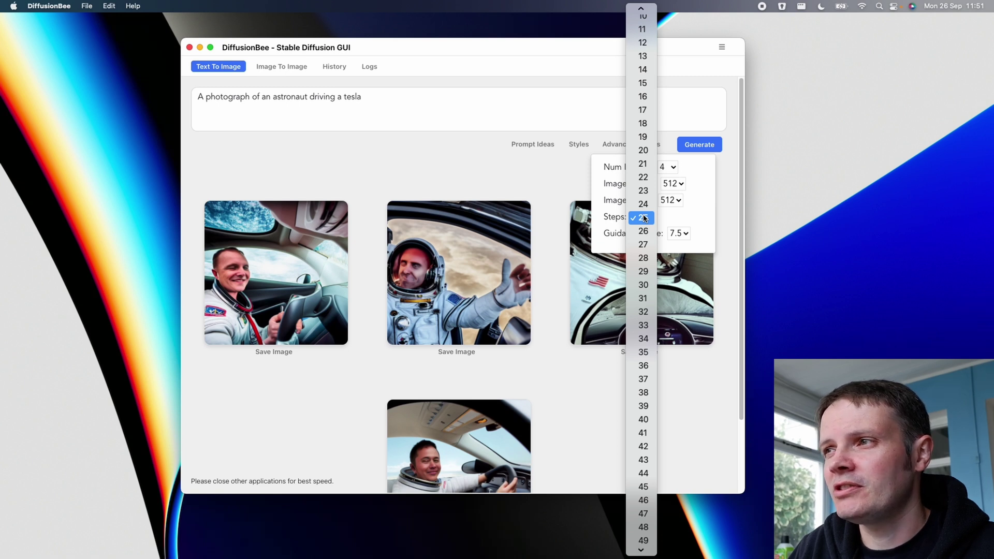
pyautogui.click(536, 179)
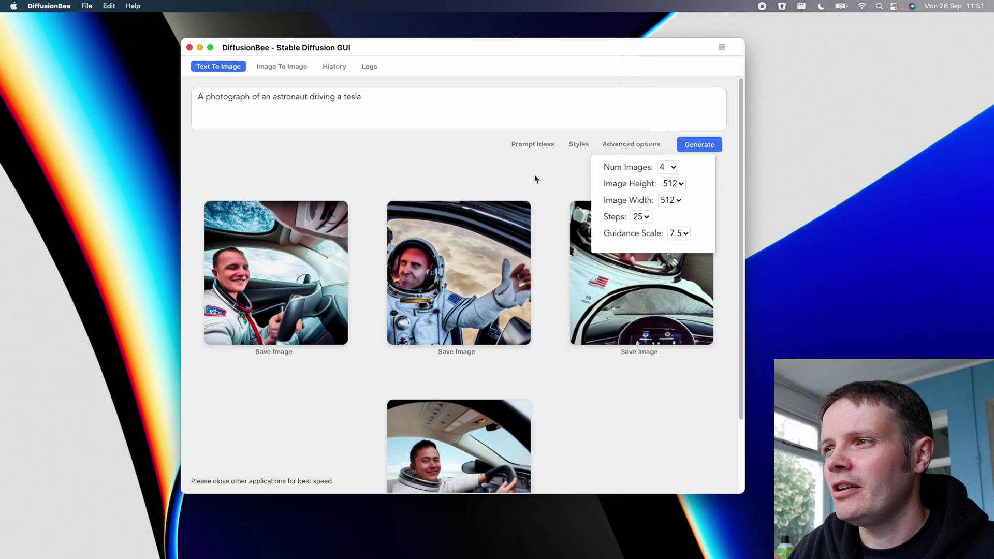
pyautogui.click(688, 234)
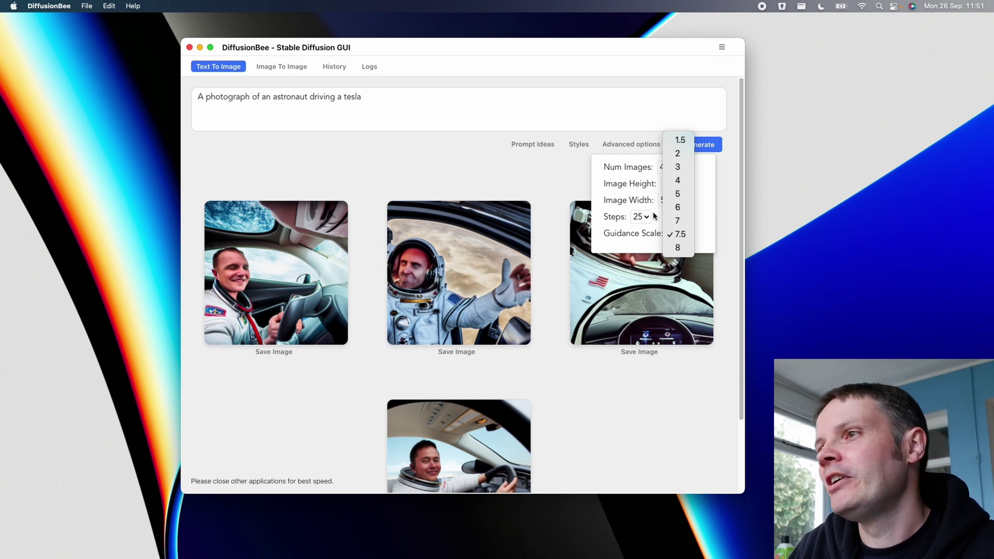
pyautogui.click(532, 171)
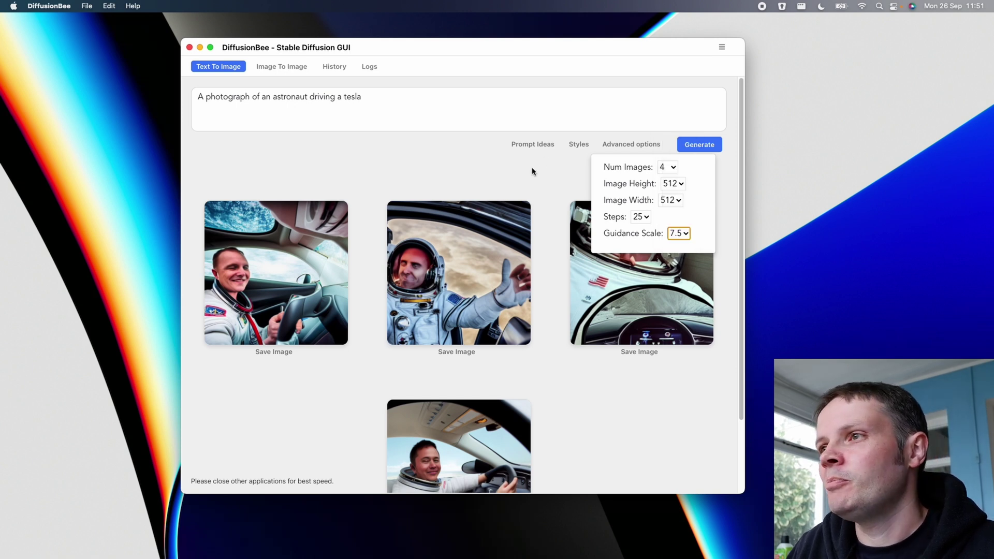
# Step: Browse the artist styles list and append 'by H.R. Giger' to the prompt
pyautogui.click(577, 146)
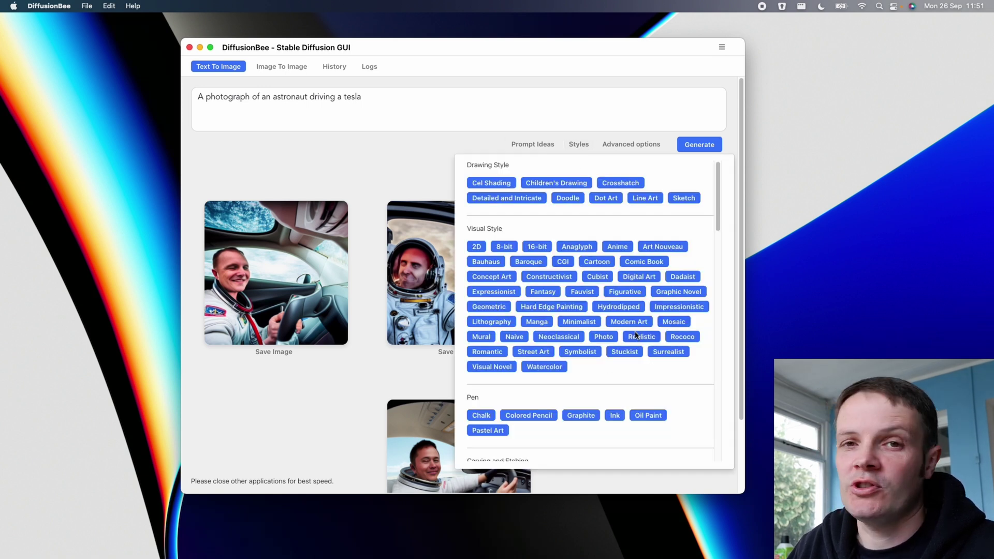
pyautogui.scroll(-15, 636, 303)
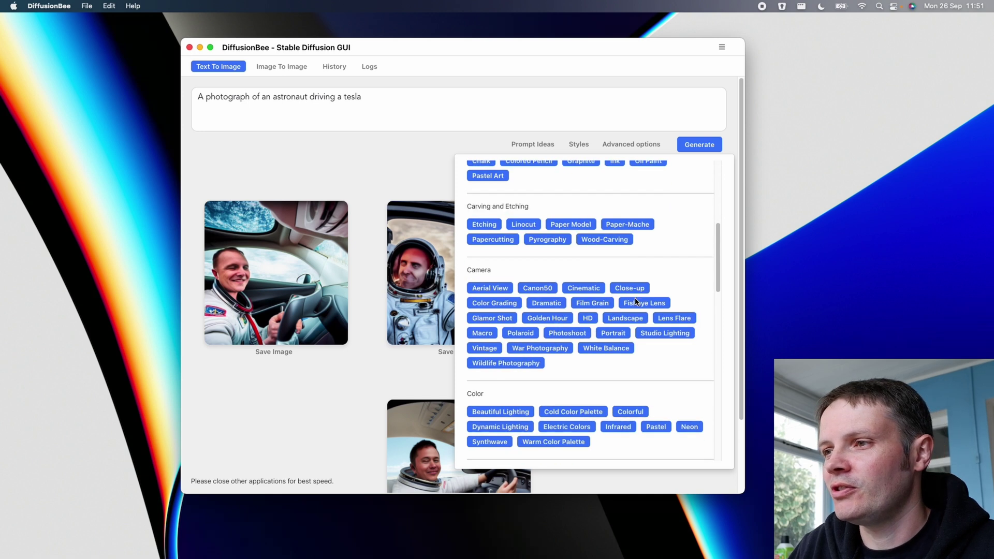
pyautogui.scroll(-4, 635, 303)
pyautogui.scroll(6, 635, 303)
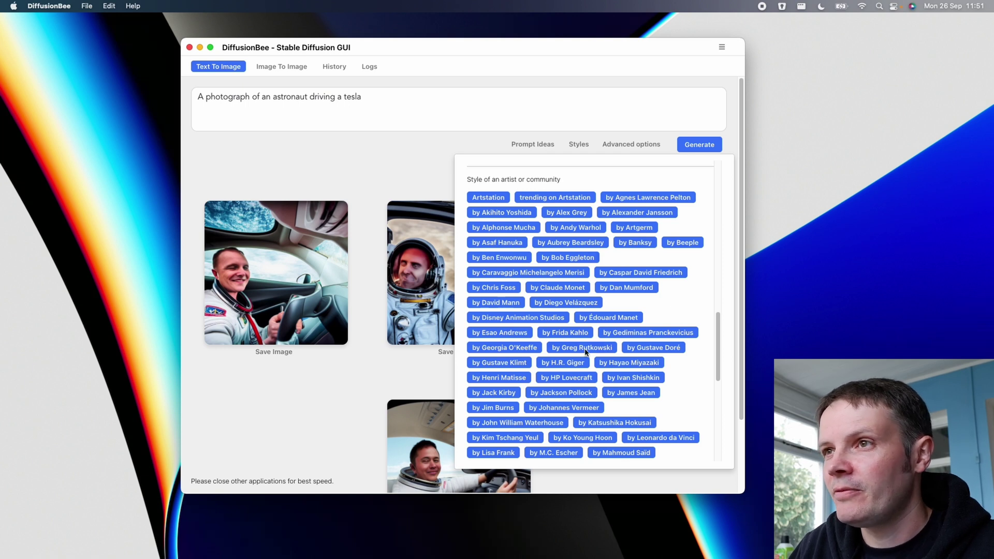
pyautogui.click(382, 98)
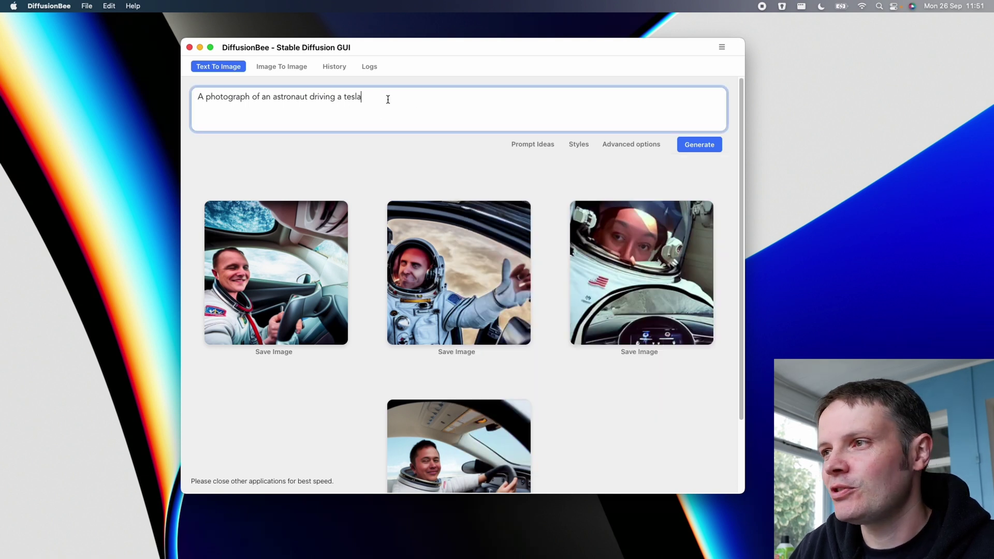
pyautogui.click(630, 145)
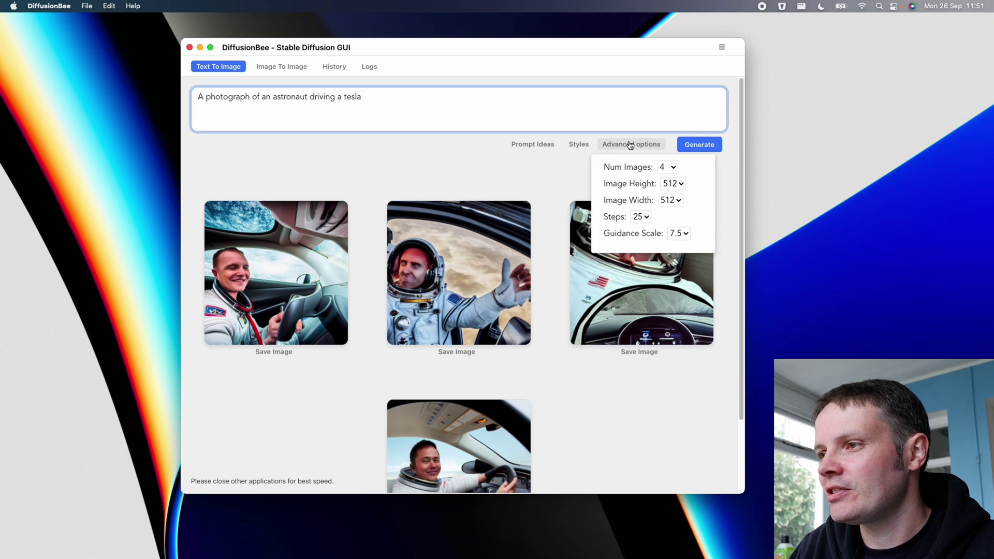
pyautogui.click(575, 145)
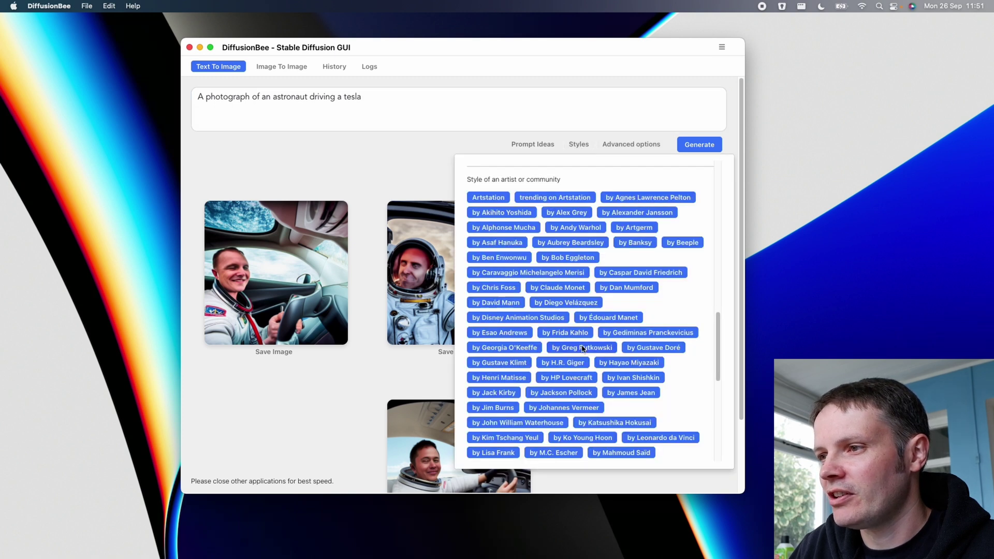
pyautogui.click(568, 364)
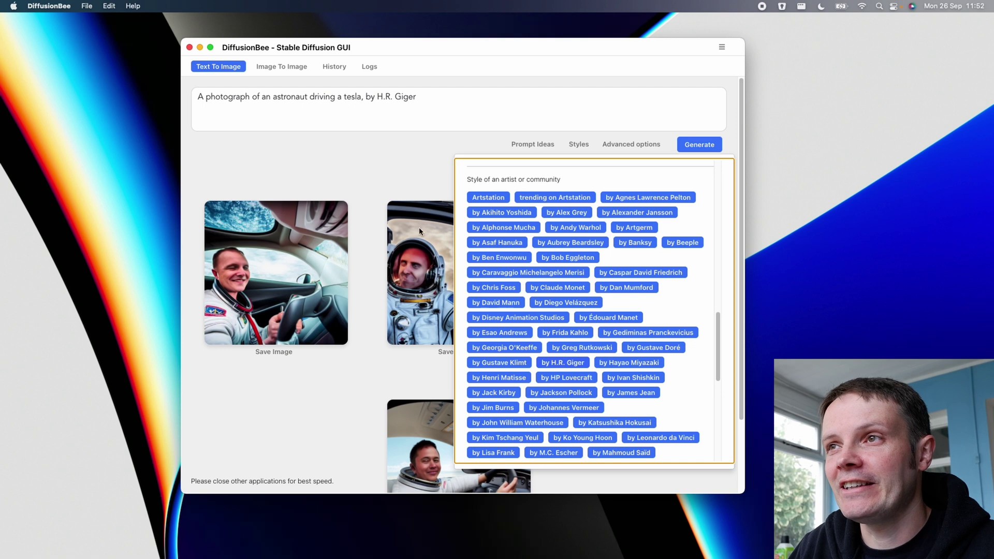
pyautogui.click(361, 155)
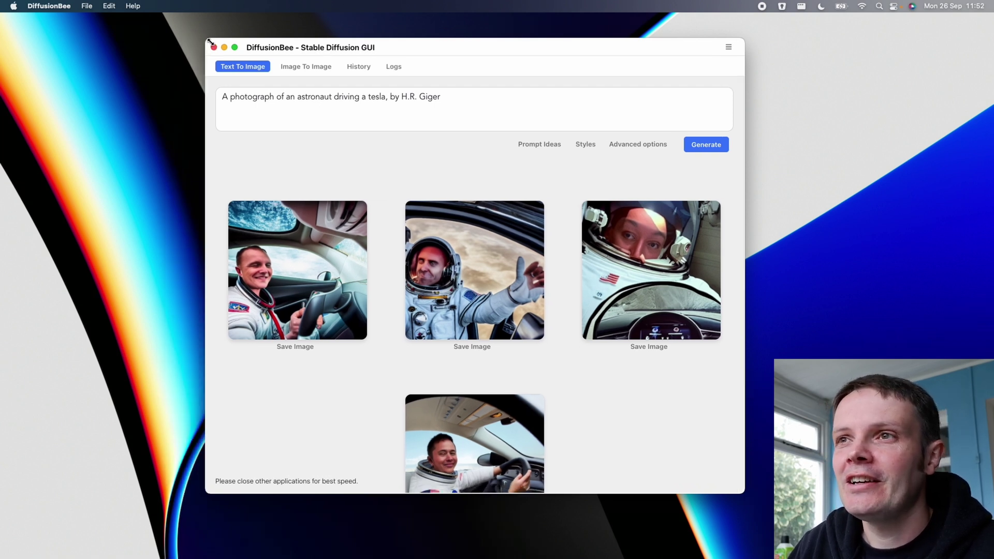
# Step: Remove 'photograph' from the prompt, review the generated images, then switch to Chrome's ArtHub.ai page
pyautogui.doubleClick(287, 142)
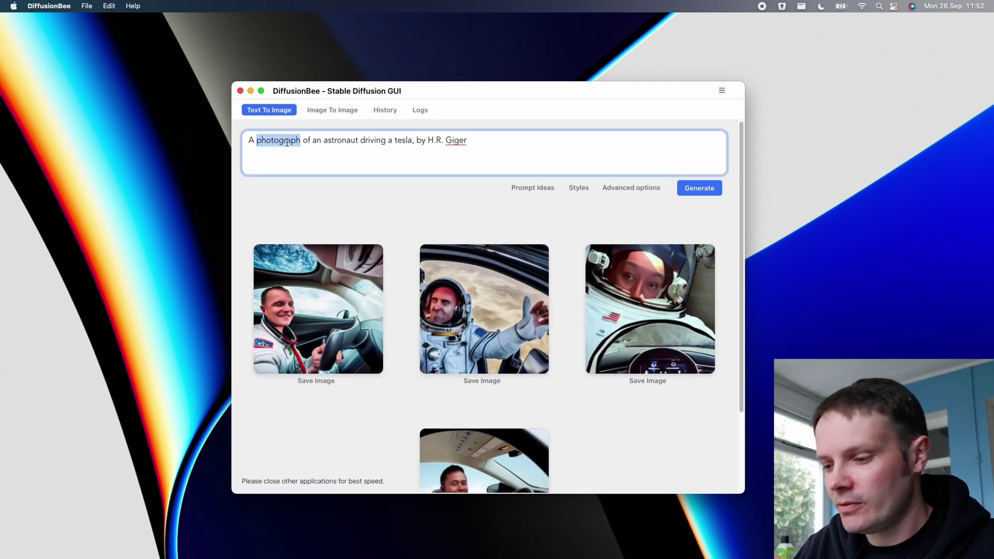
pyautogui.press('BackSpace')
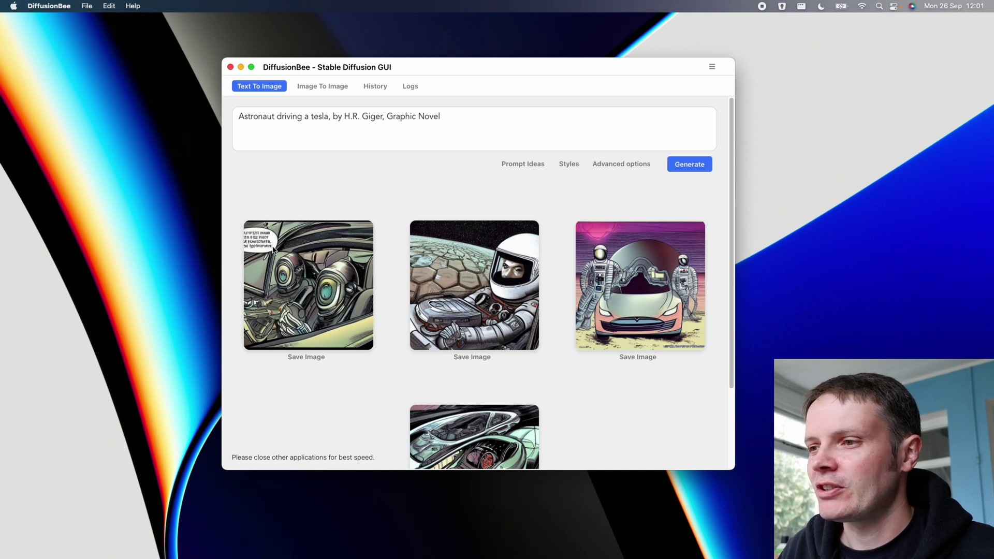
pyautogui.scroll(-5, 346, 296)
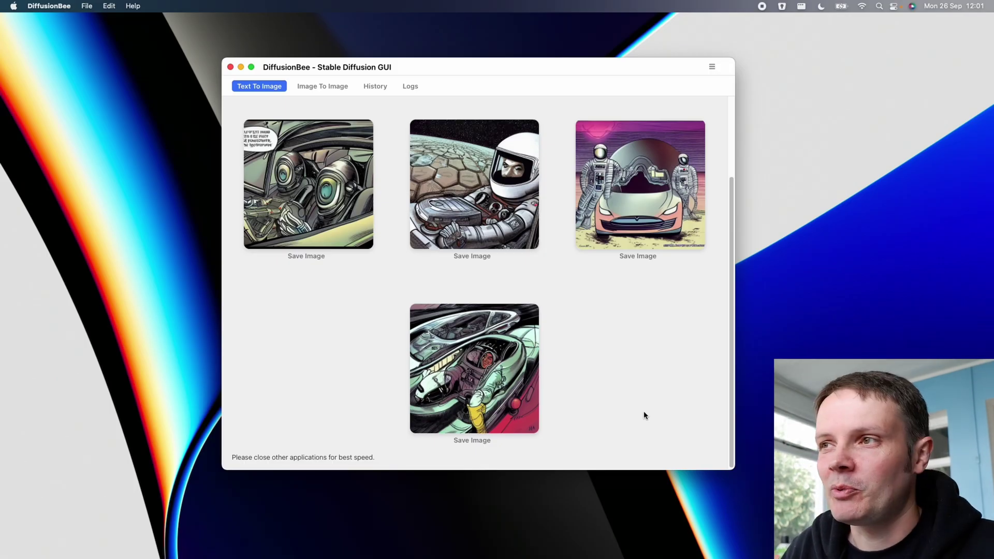
pyautogui.scroll(5, 645, 415)
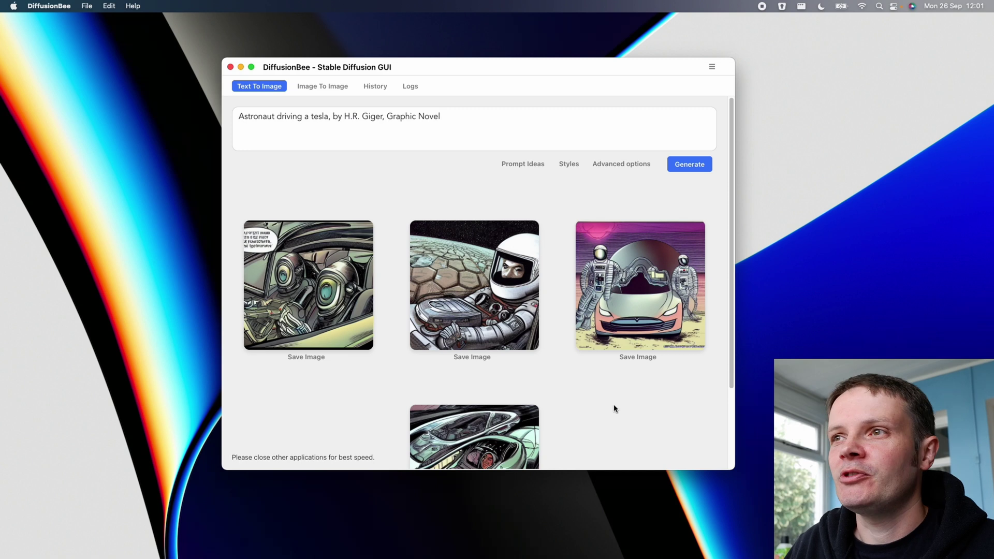
pyautogui.click(453, 120)
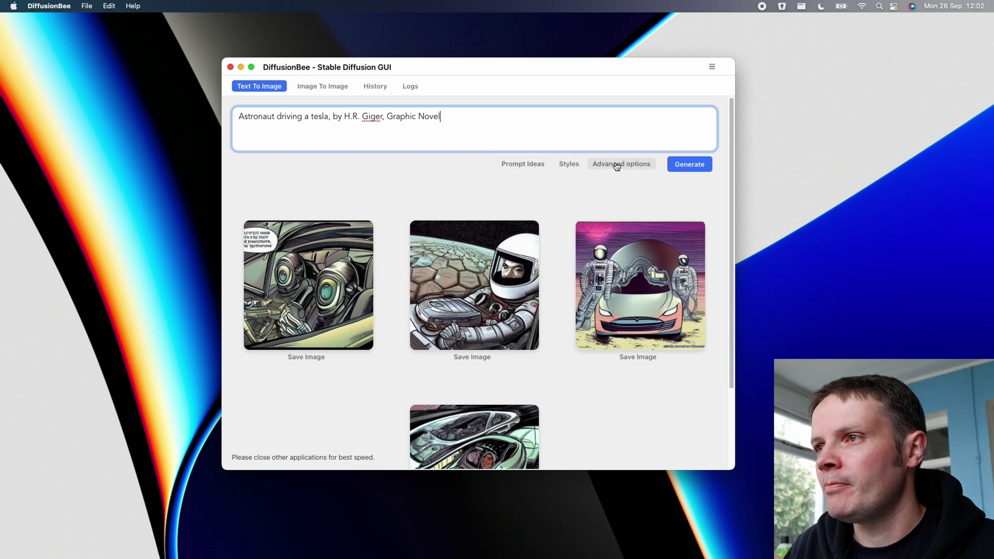
pyautogui.click(523, 164)
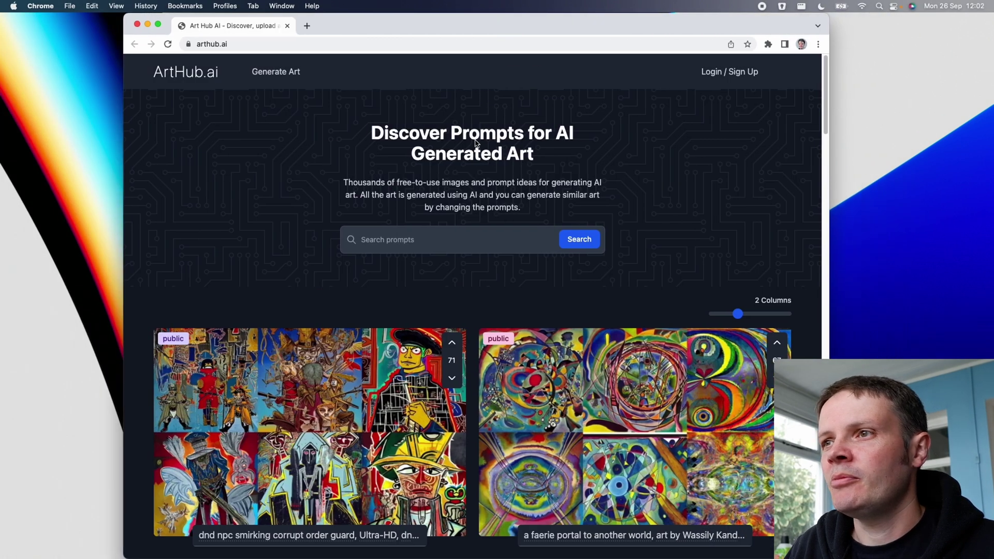
# Step: Scroll the ArtHub.ai gallery, reading prompt captions like the one ending 'oil on canvas'
pyautogui.scroll(-6, 261, 162)
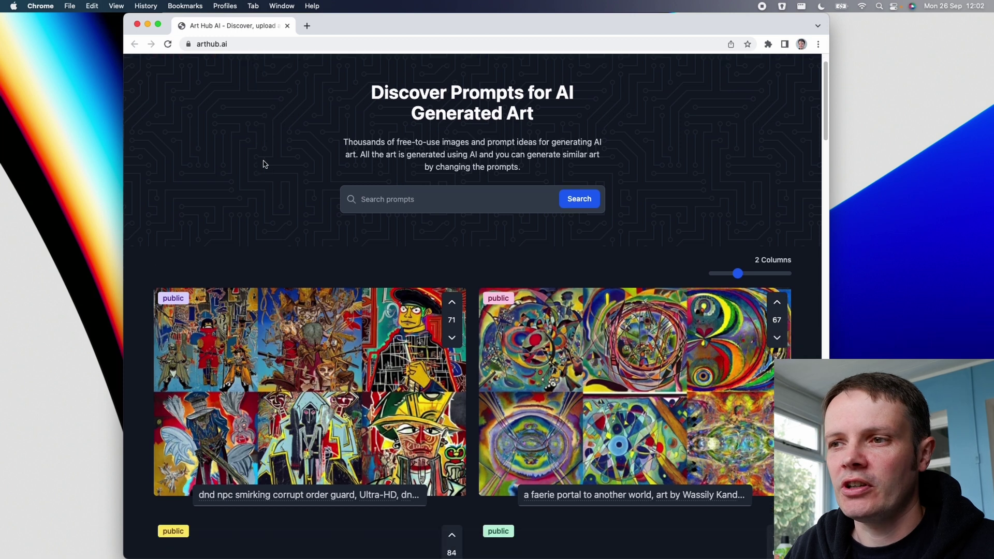
pyautogui.moveTo(291, 187)
pyautogui.moveTo(619, 192)
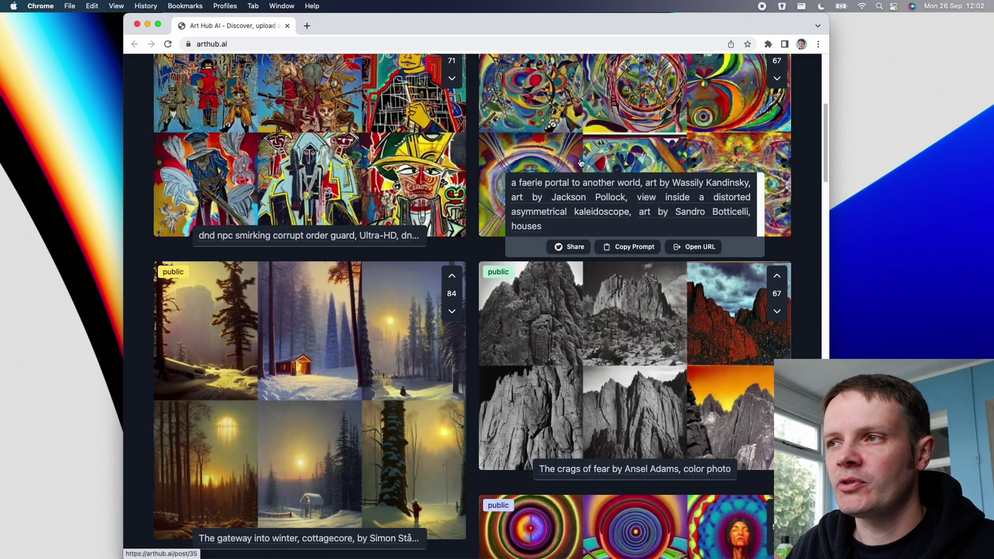
pyautogui.moveTo(490, 330)
pyautogui.moveTo(359, 315)
pyautogui.scroll(-6, 359, 315)
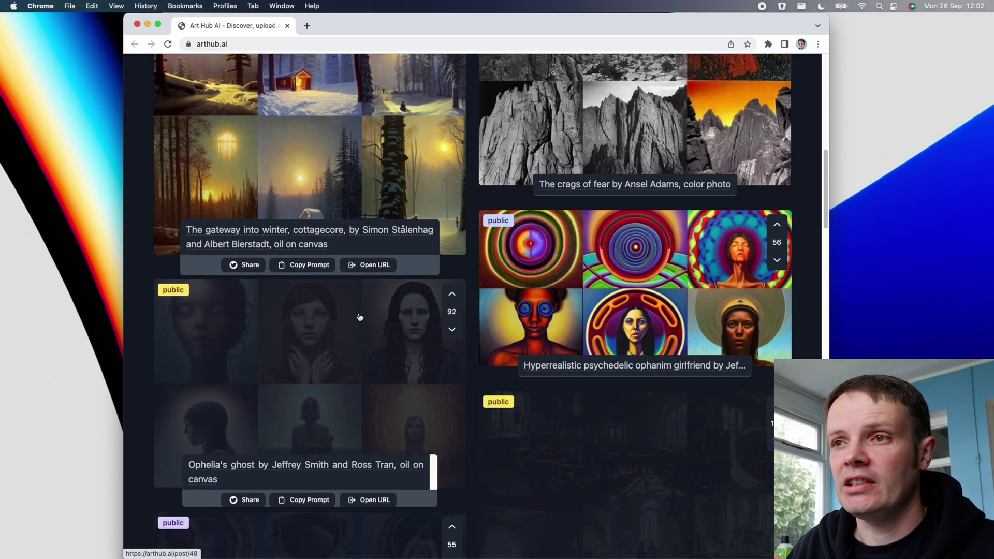
pyautogui.scroll(4, 360, 315)
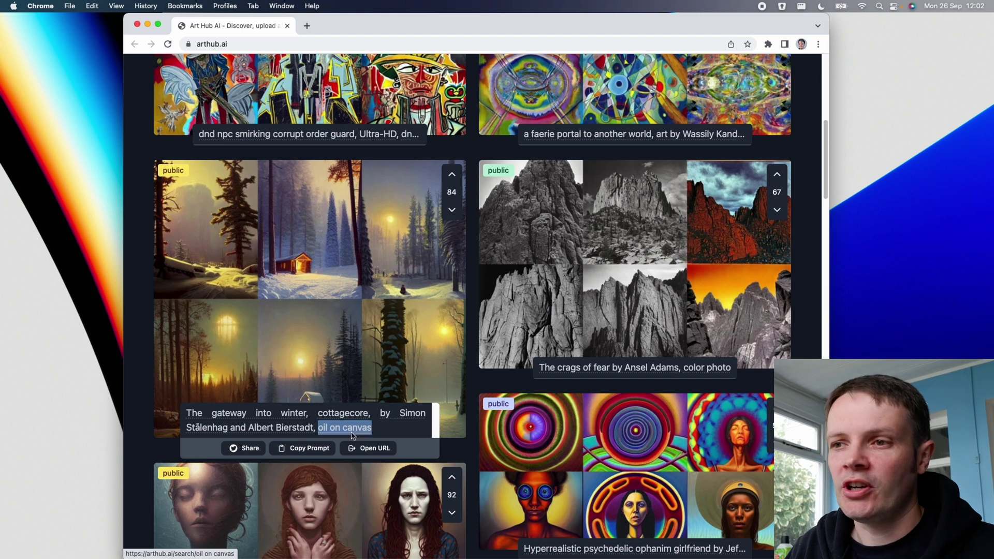
pyautogui.scroll(-1, 371, 320)
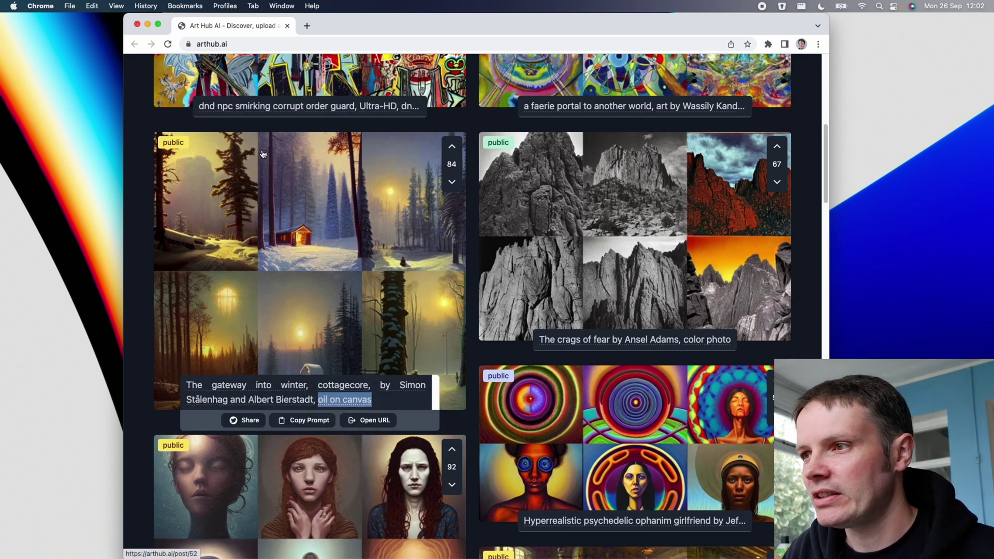
pyautogui.scroll(-5, 295, 179)
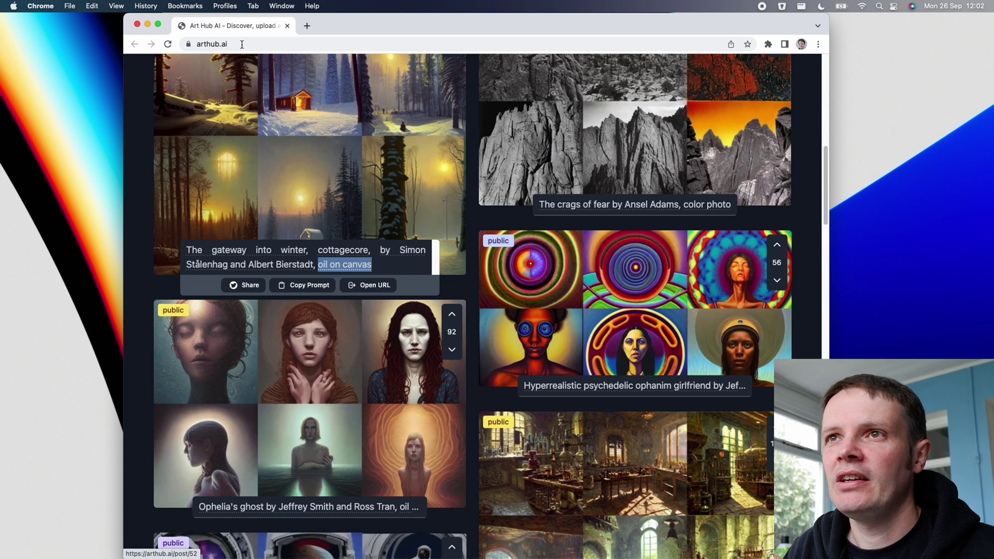
# Step: Change the prompt to 'Astronaut driving a tesla, by H.R. Giger, oil on canvas' and generate four images
pyautogui.click(148, 26)
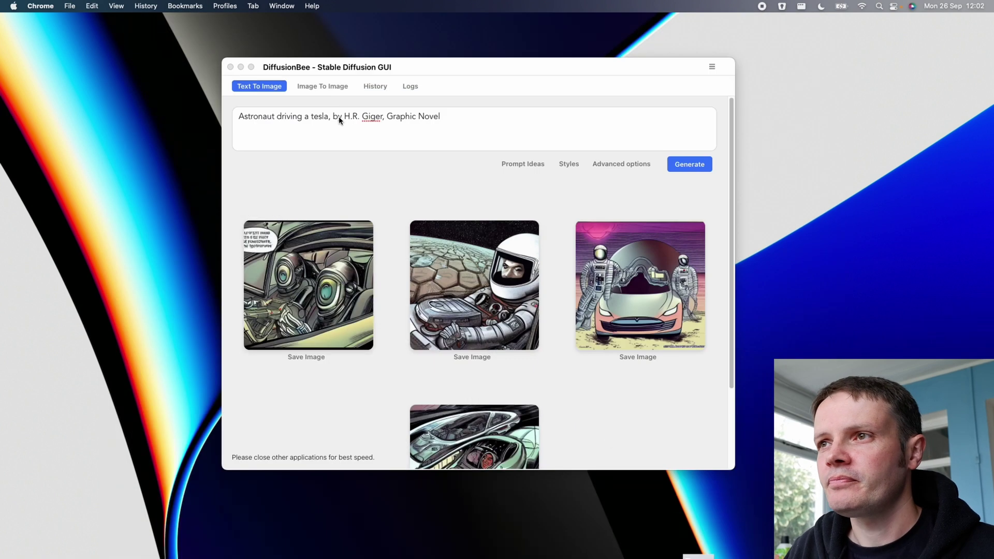
pyautogui.click(452, 117)
pyautogui.moveTo(452, 116); pyautogui.dragTo(387, 117)
pyautogui.write('oil on canvas')
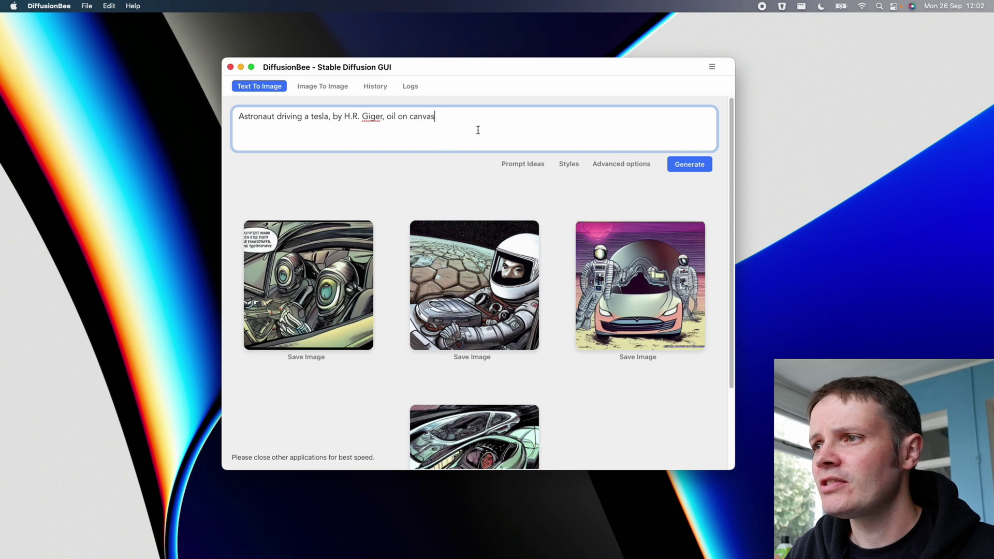
pyautogui.click(694, 164)
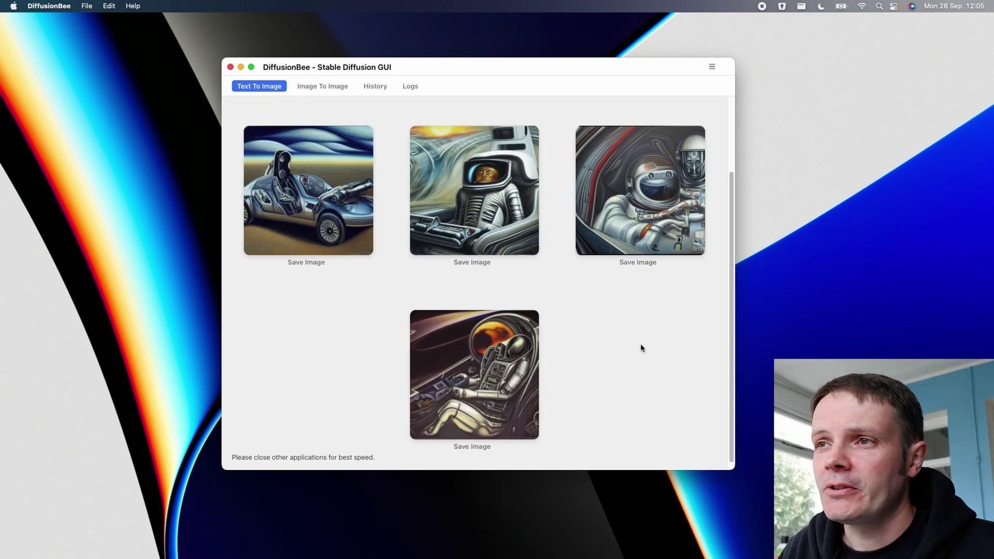
pyautogui.scroll(4, 641, 348)
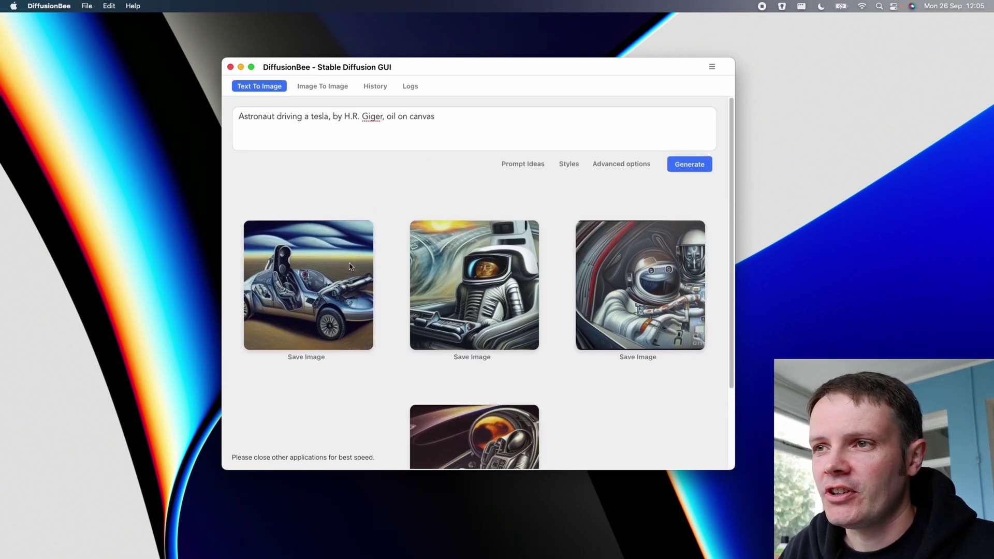